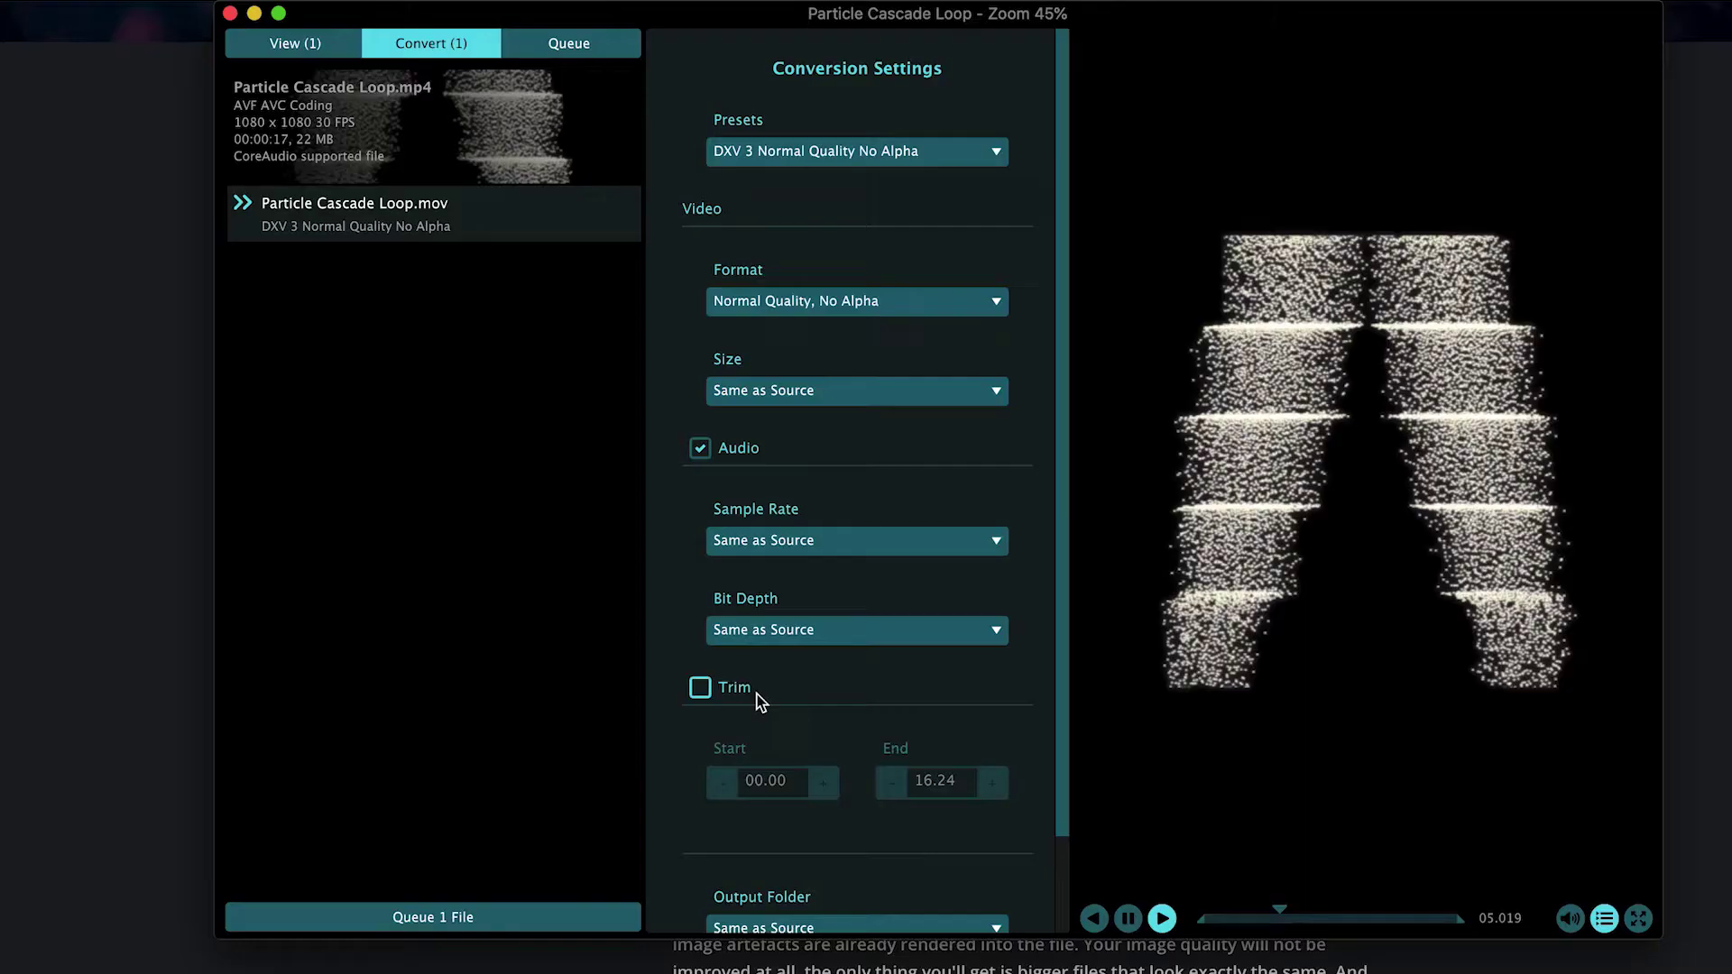
Scroll down the composition to confirm Layer 1's clip slots are empty.
scroll(791, 695, down, 3)
scroll(791, 694, down, 1)
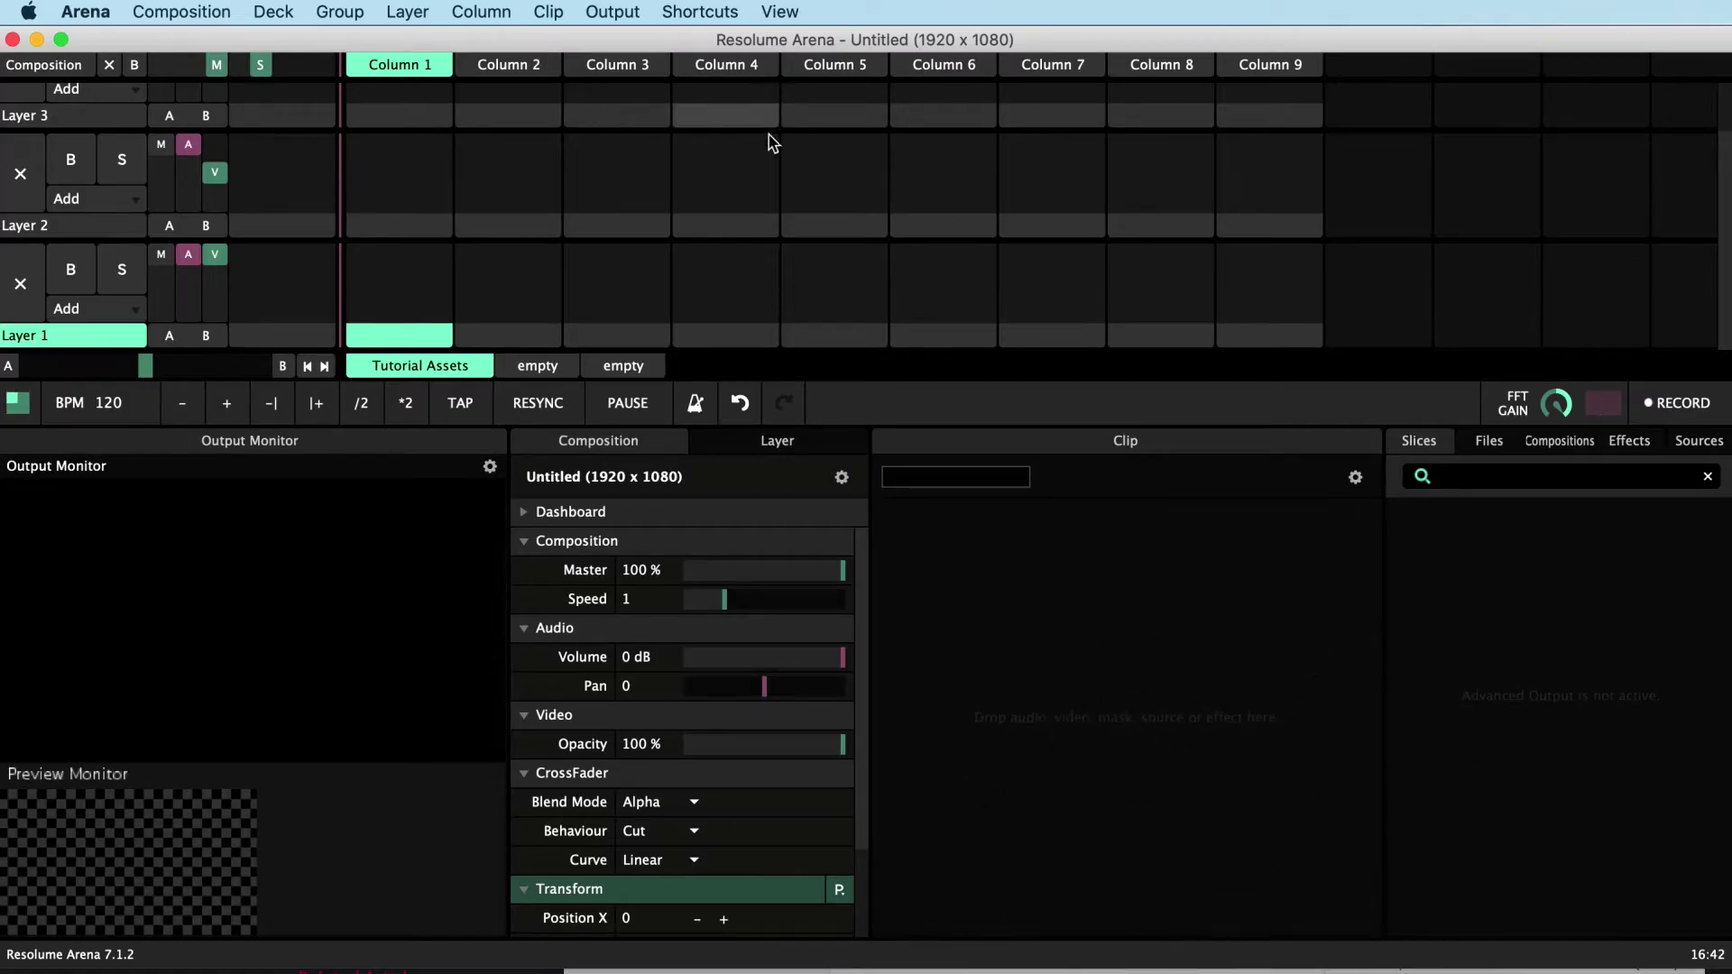
Drag Particle Cascade Loop.mp4 from Finder into Layer 1 Column 1 and trigger it.
key(super+Tab)
key(super+Tab)
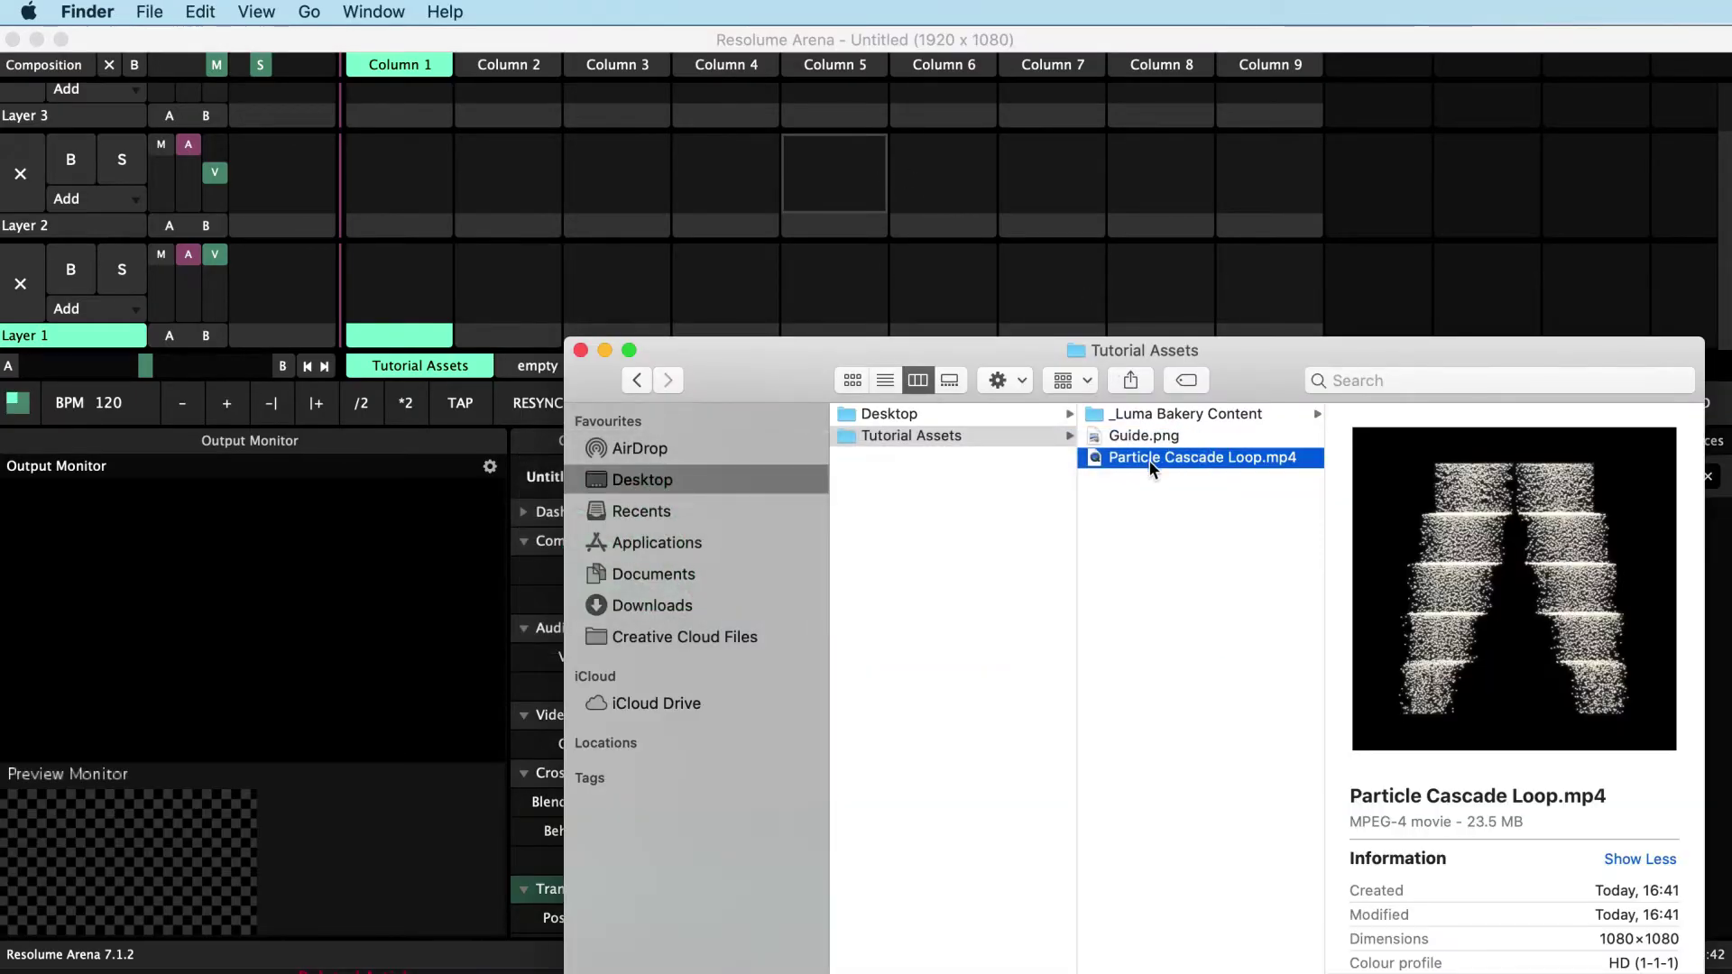
drag(819, 414, 400, 296)
click(409, 292)
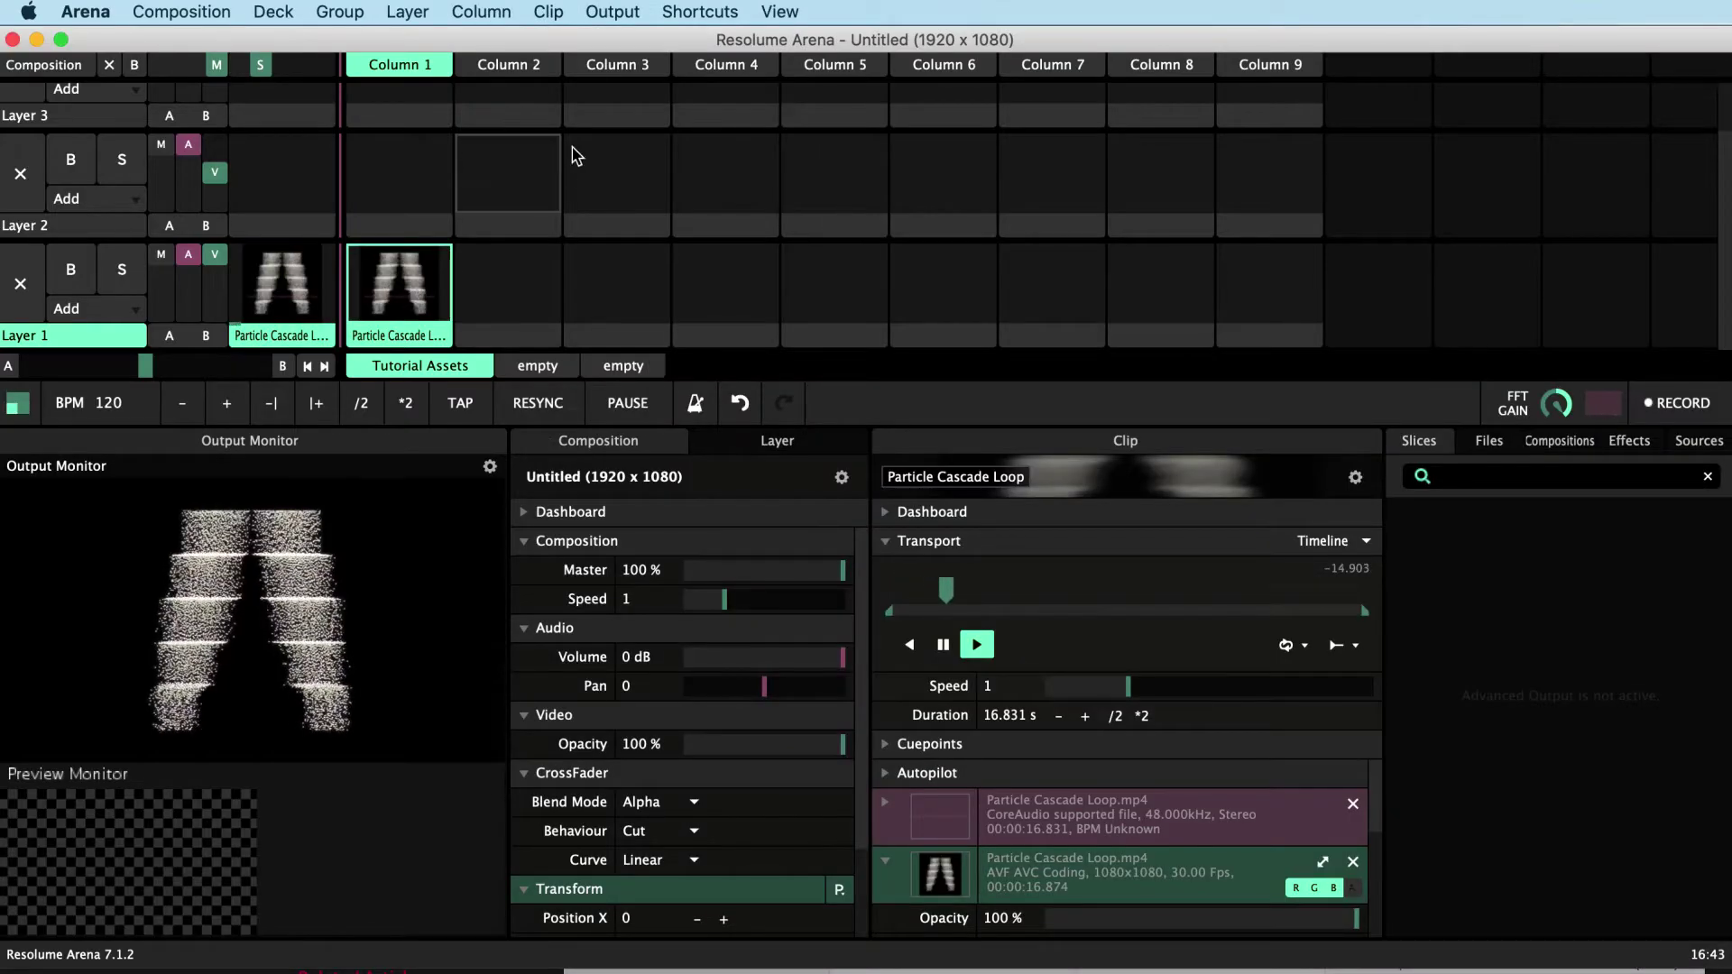
click(612, 13)
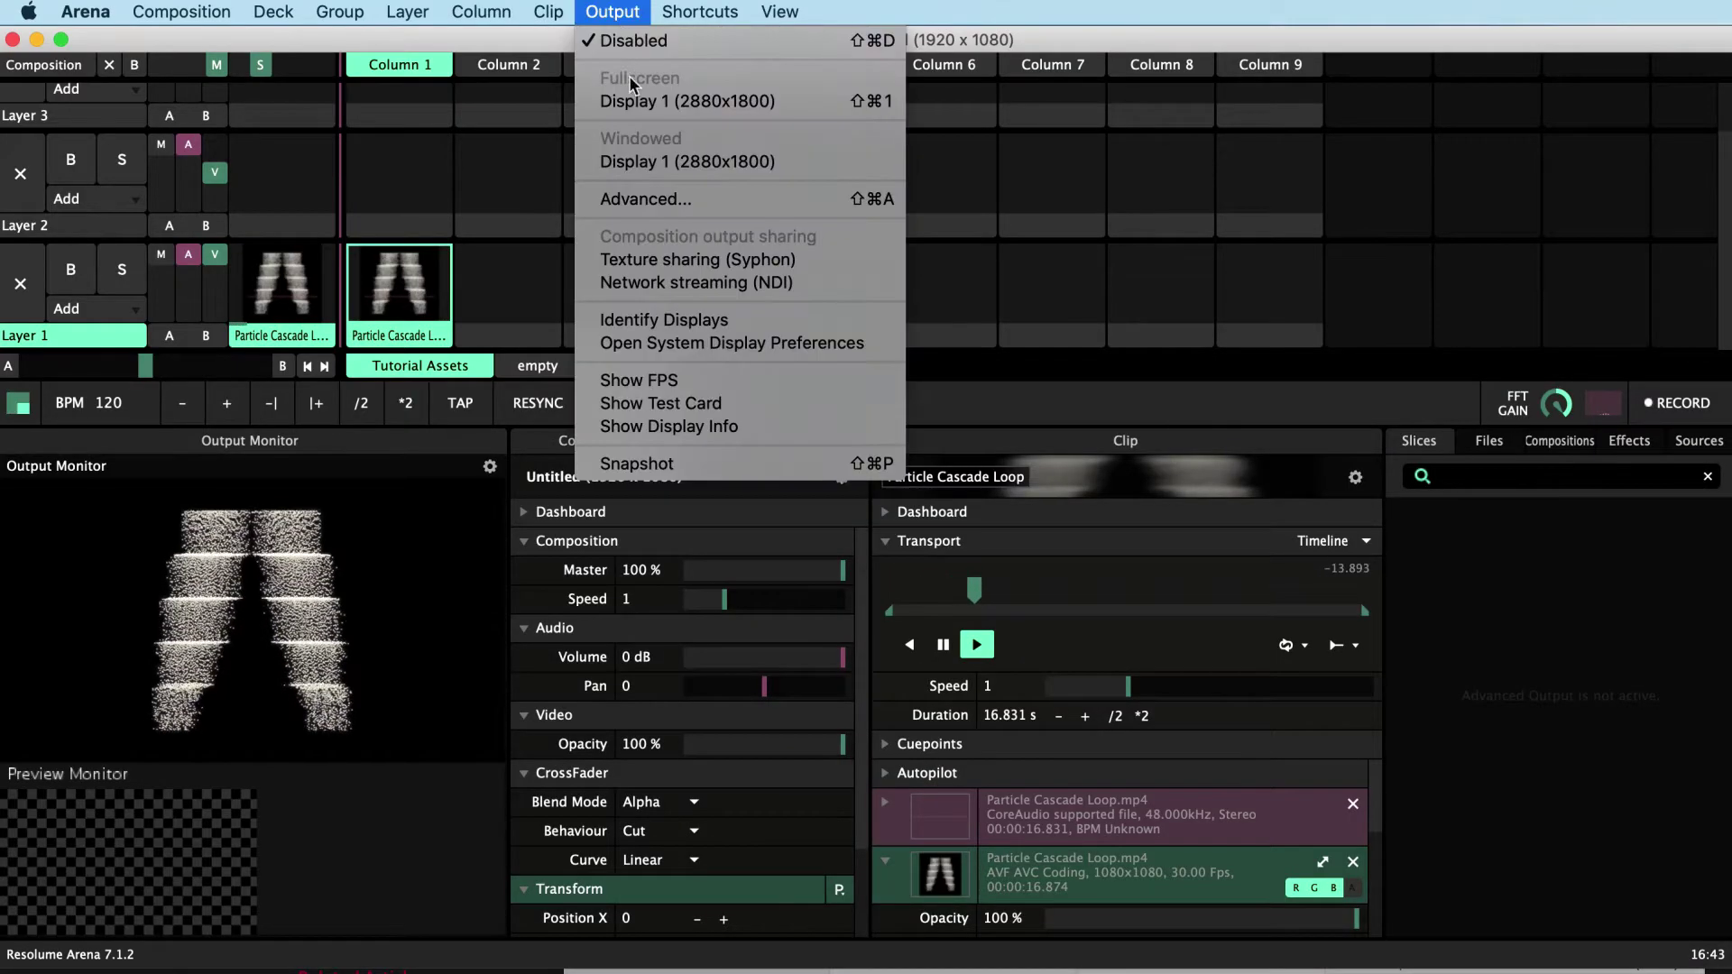
Show the output windowed on Display 1 (2880x1800), then switch to another application.
click(641, 163)
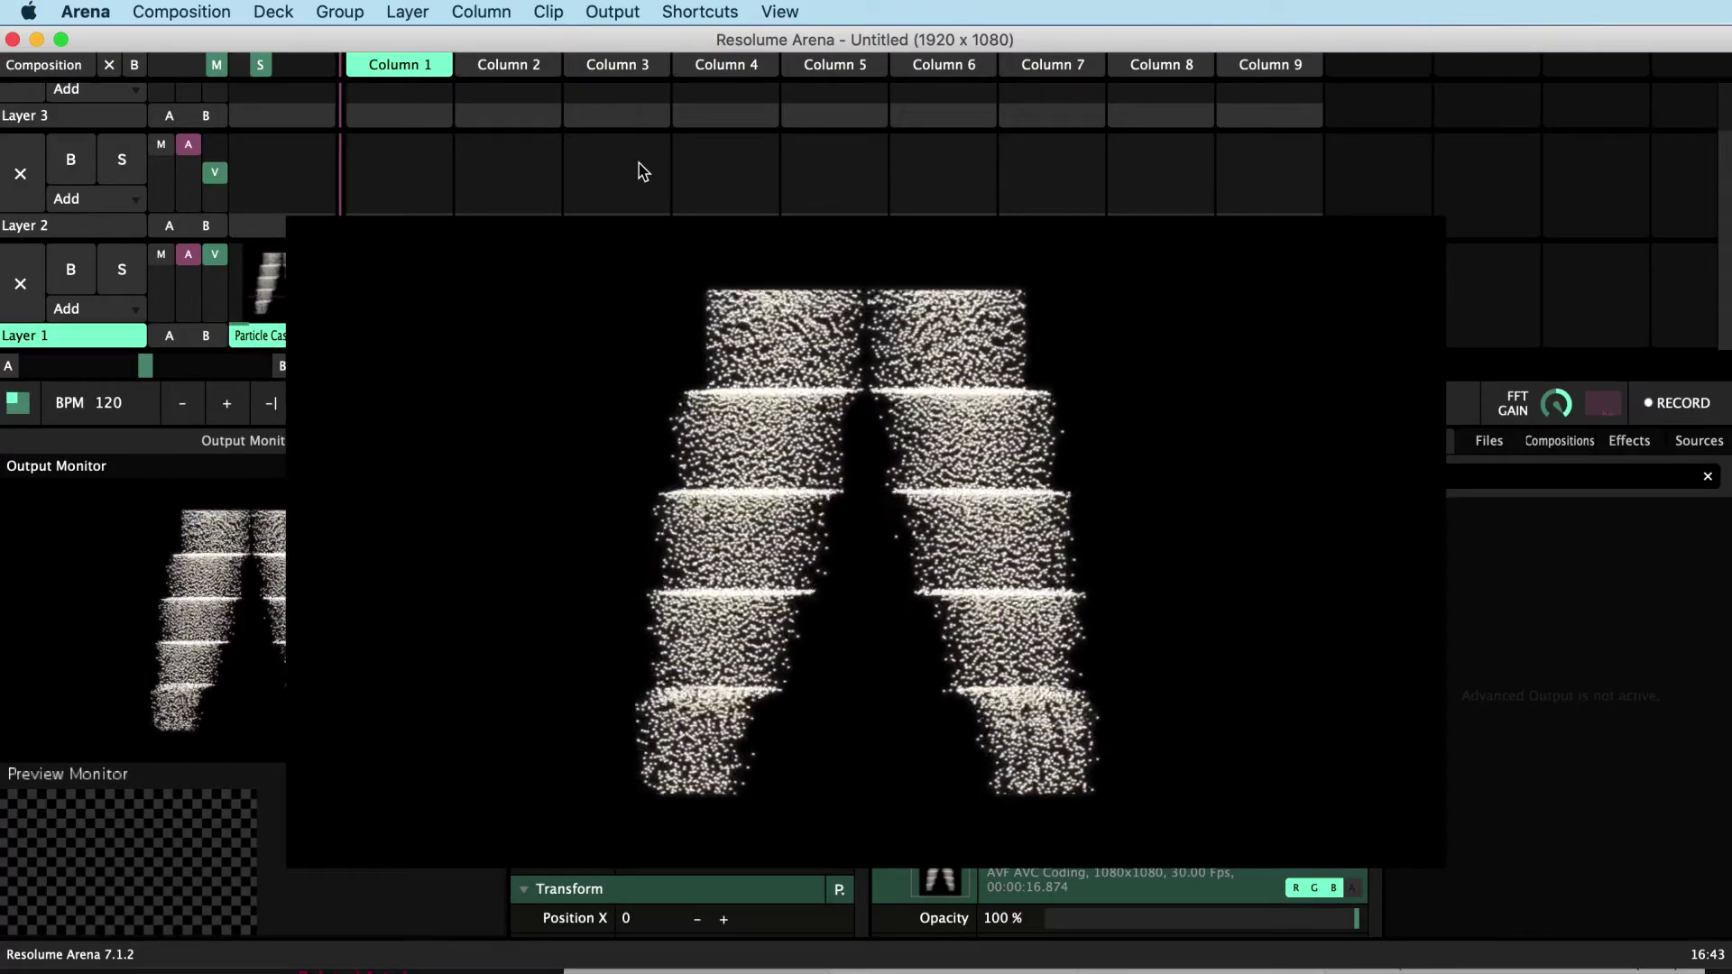
key(super+Tab)
In Safari, highlight the Video page's DXV tip and follow its 'converting your content' link.
key(super+Tab)
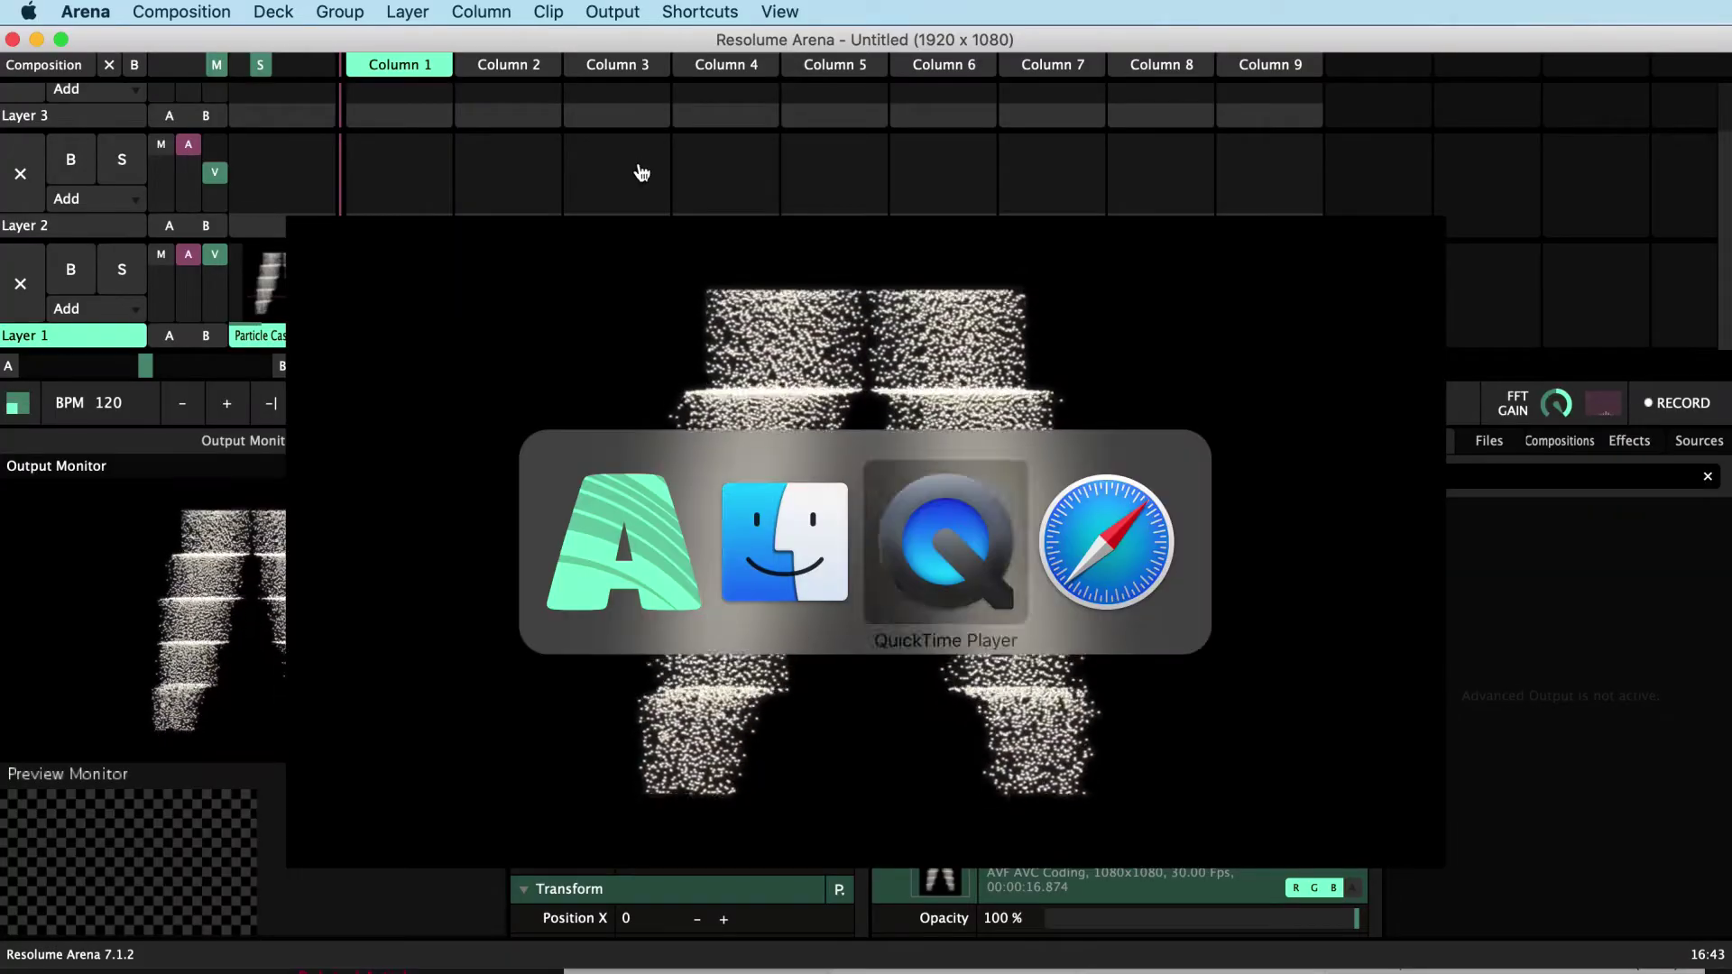
key(super+Tab)
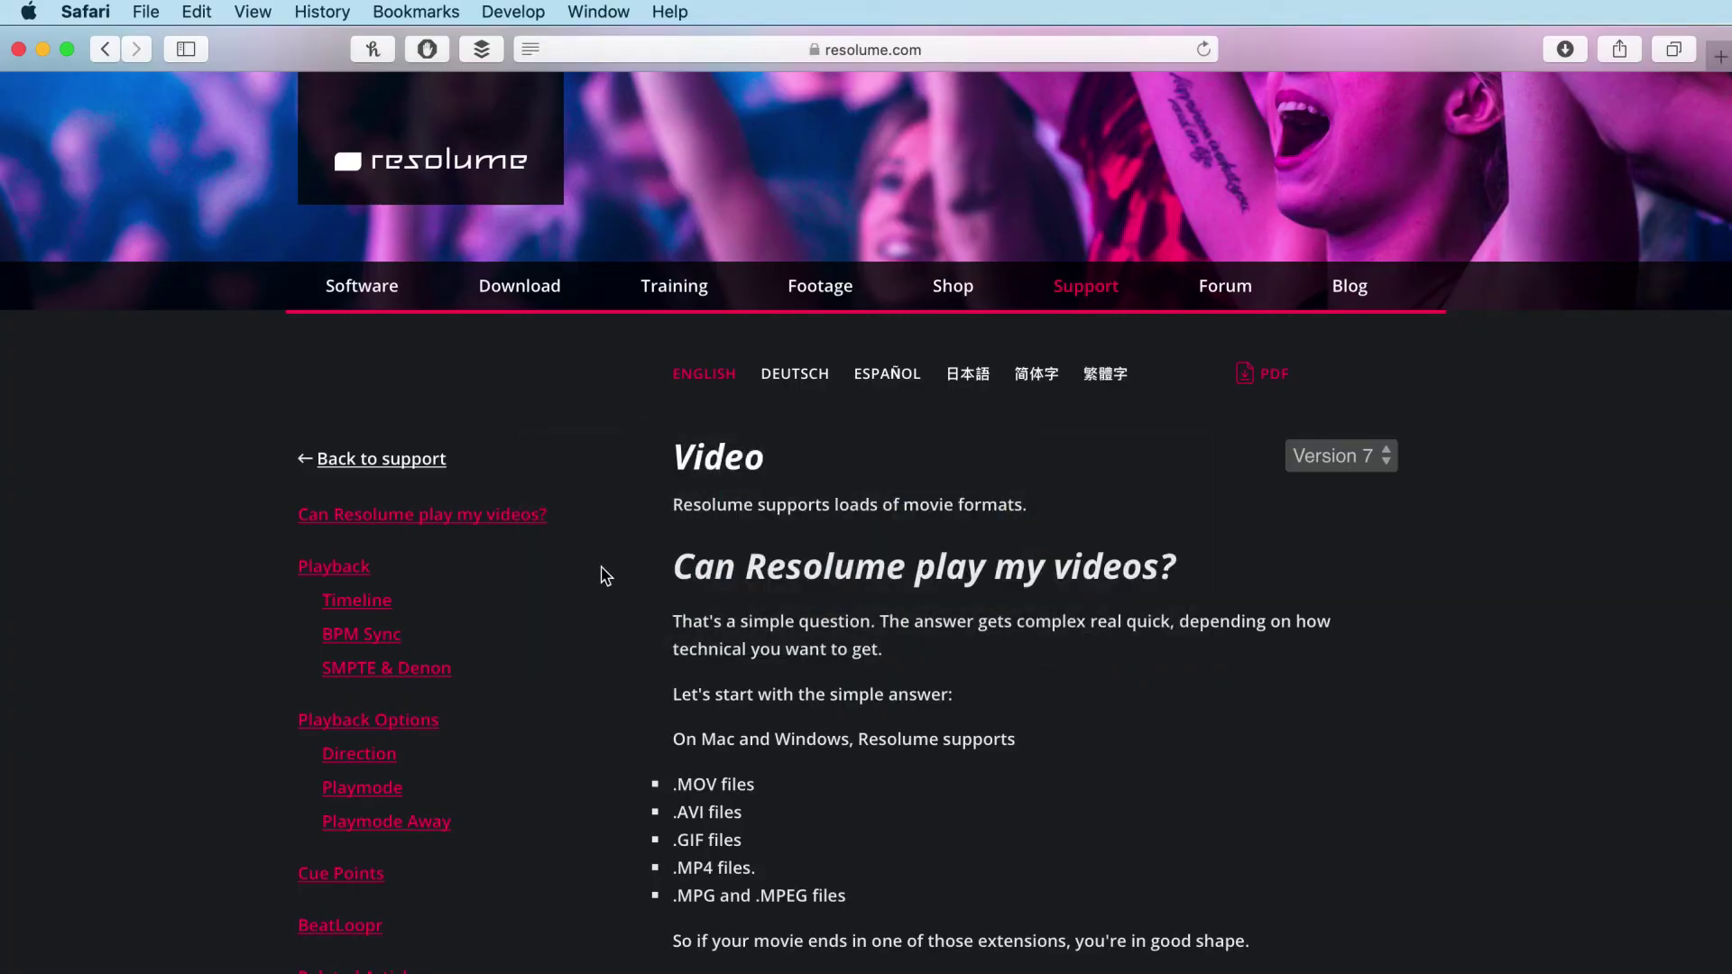
scroll(606, 576, down, 4)
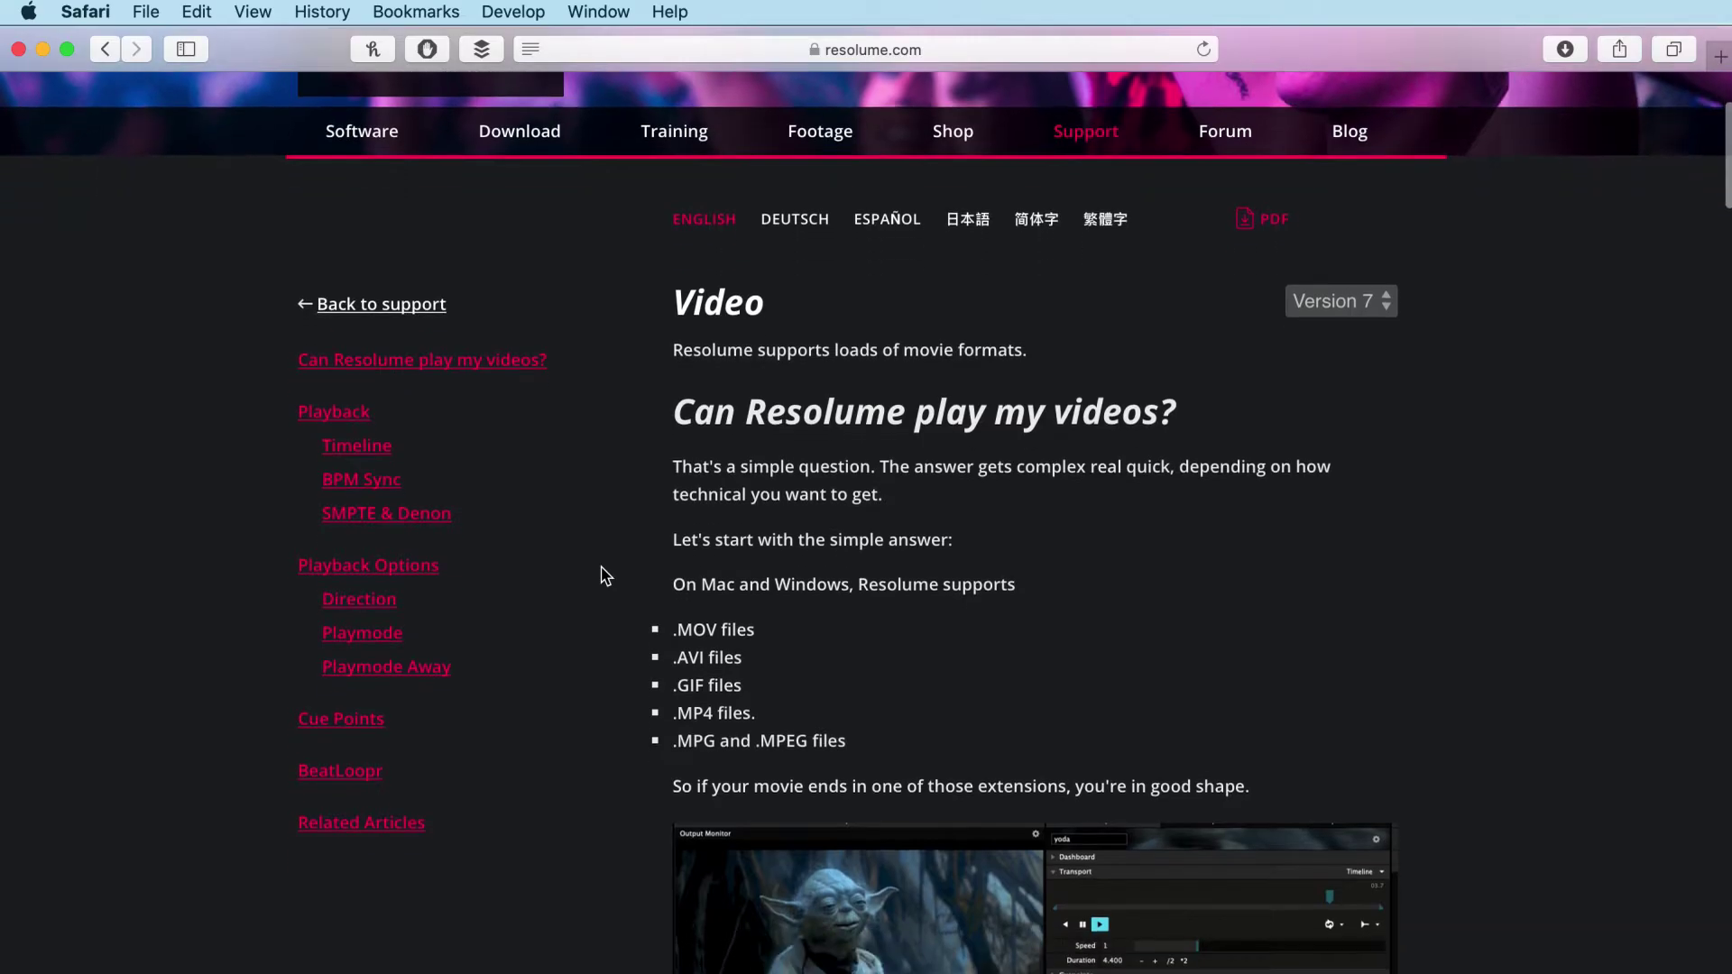
scroll(605, 575, down, 4)
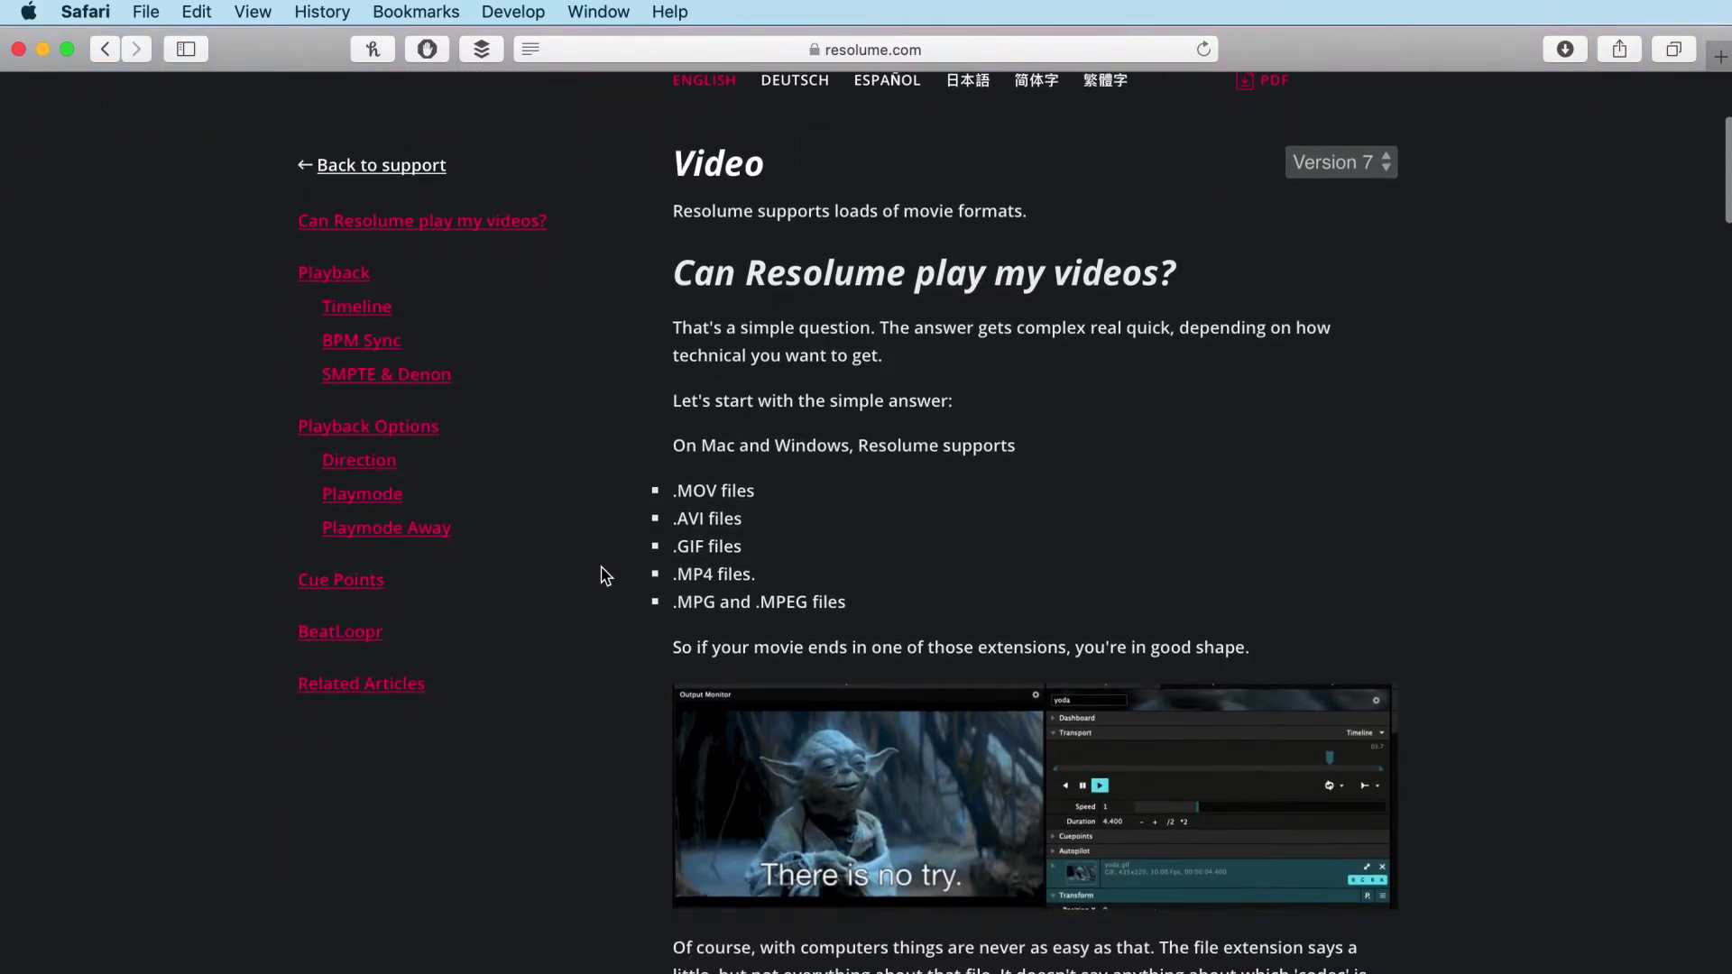
scroll(605, 576, down, 1)
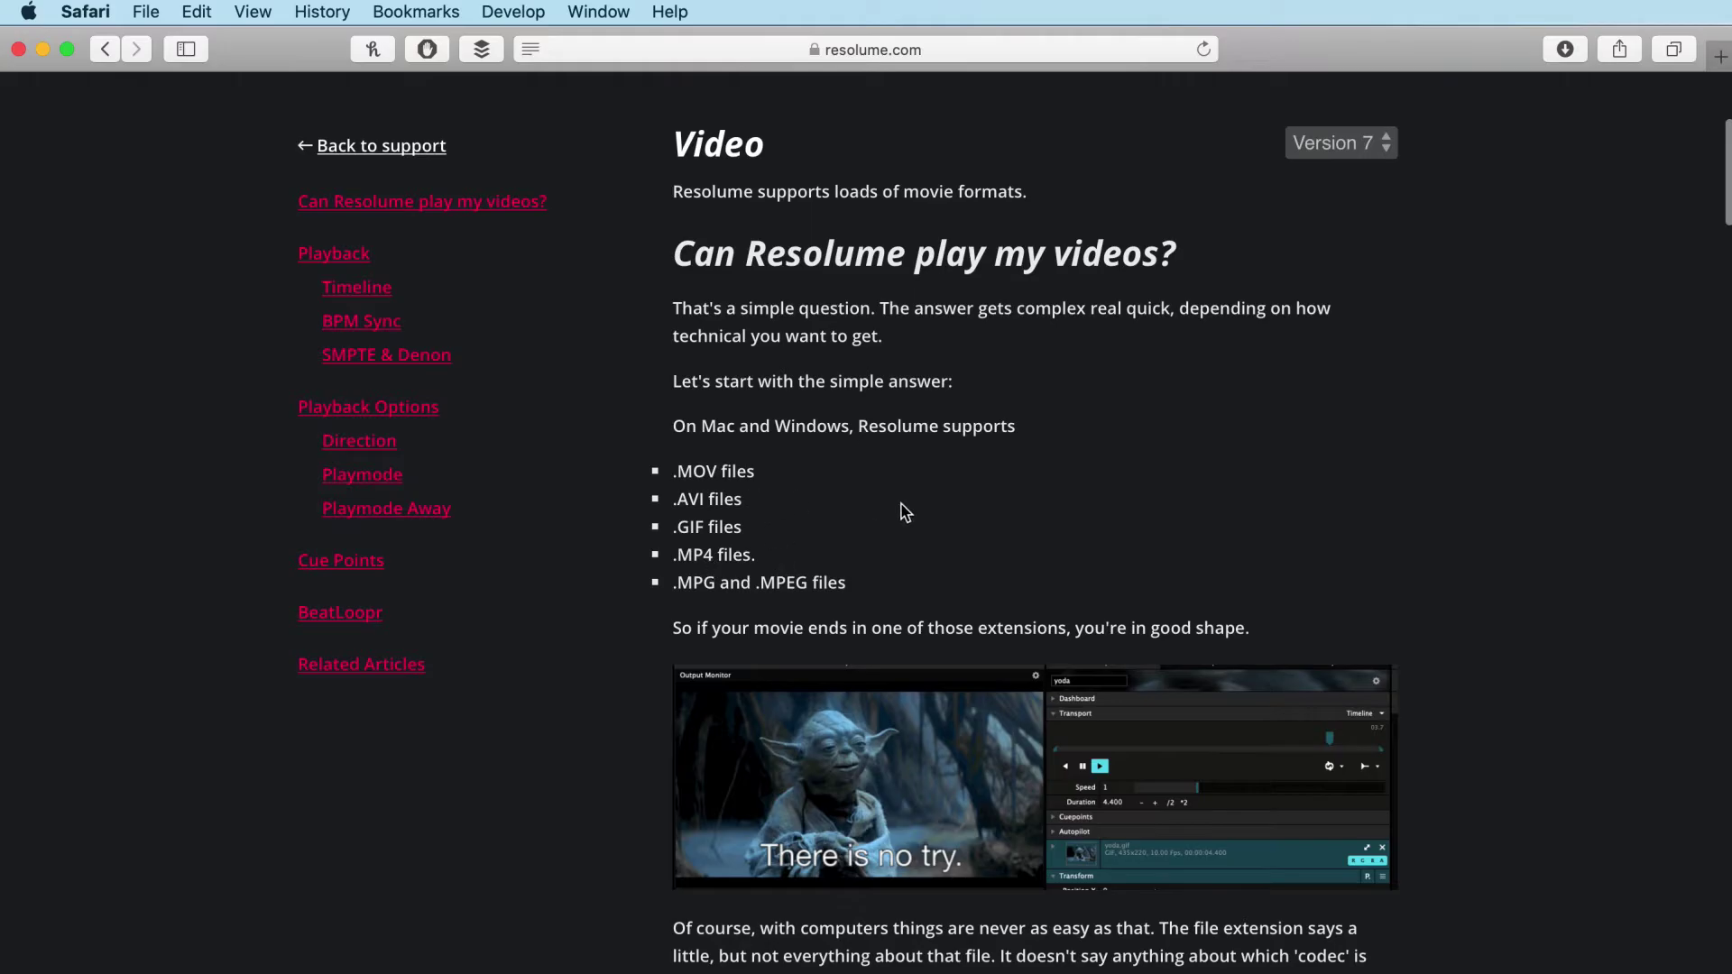
scroll(905, 512, down, 10)
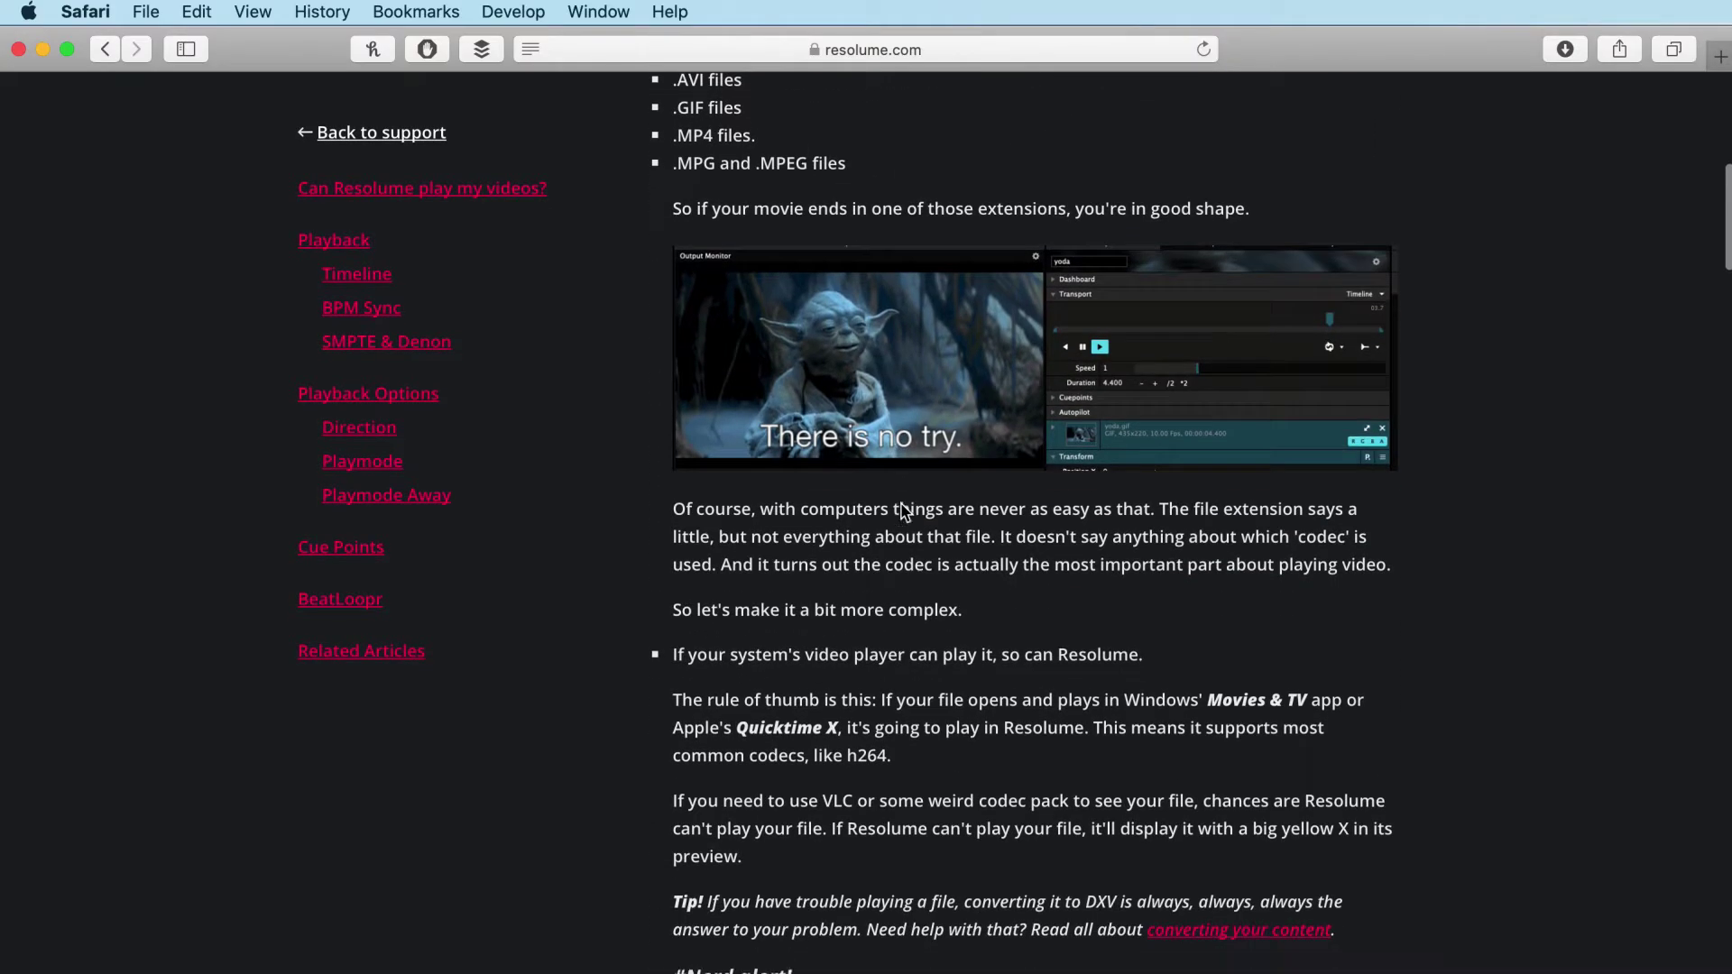
scroll(905, 511, down, 4)
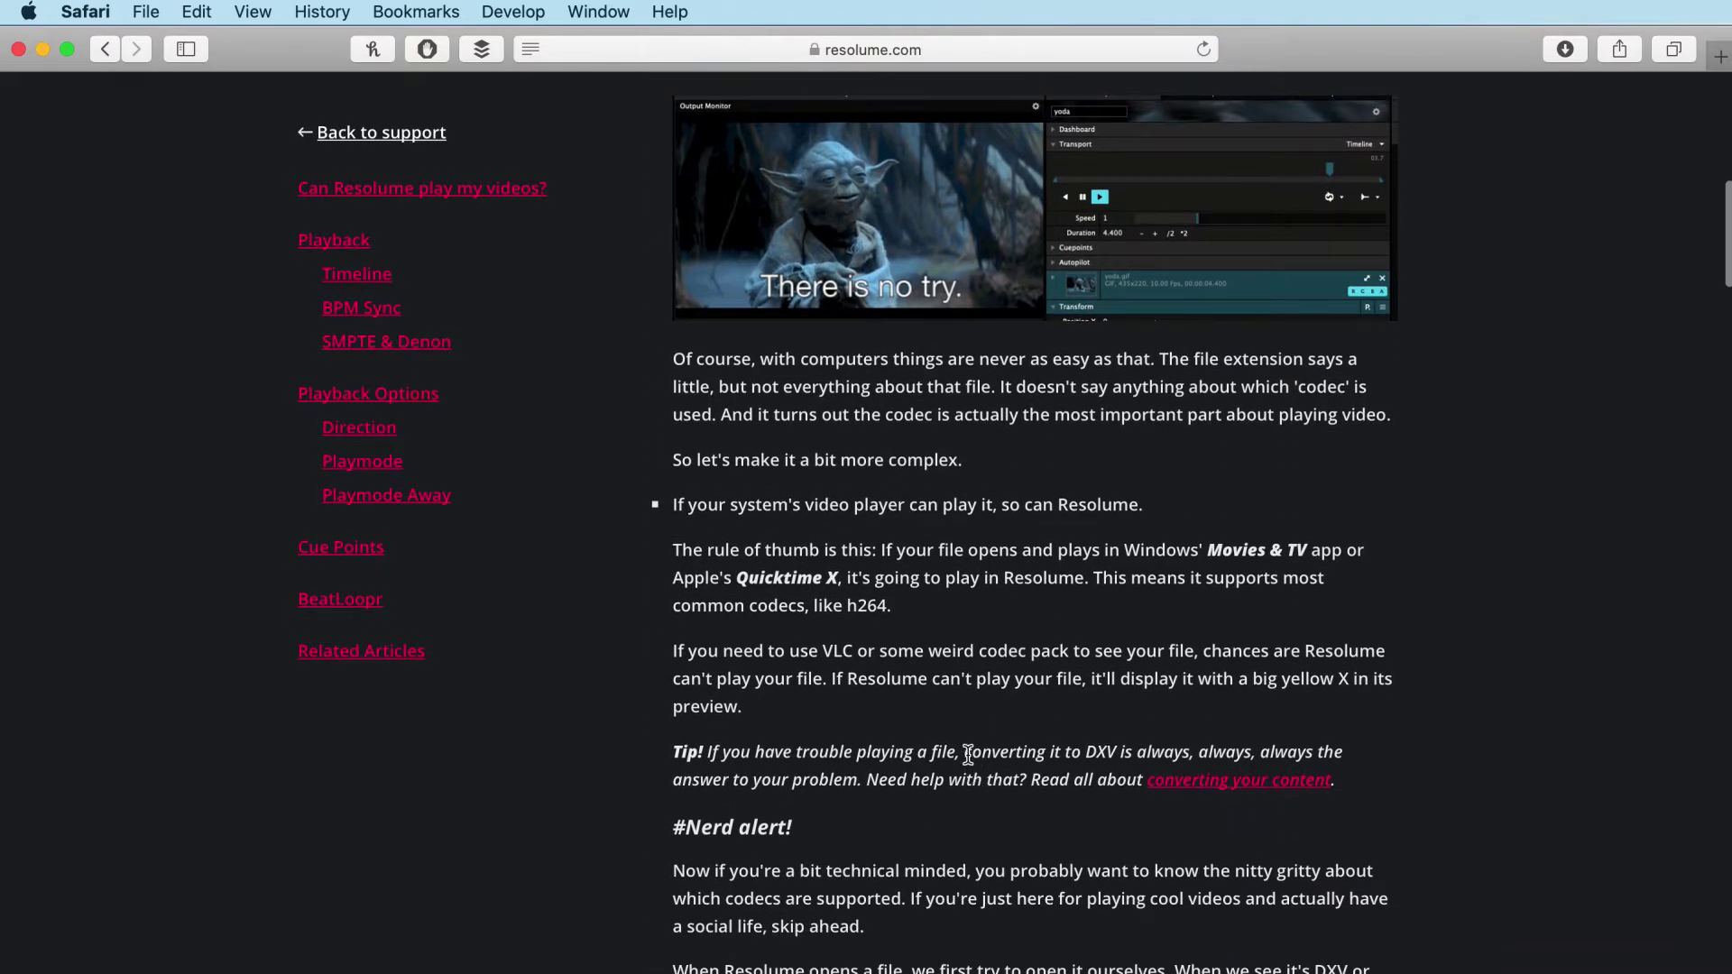
drag(968, 755, 869, 777)
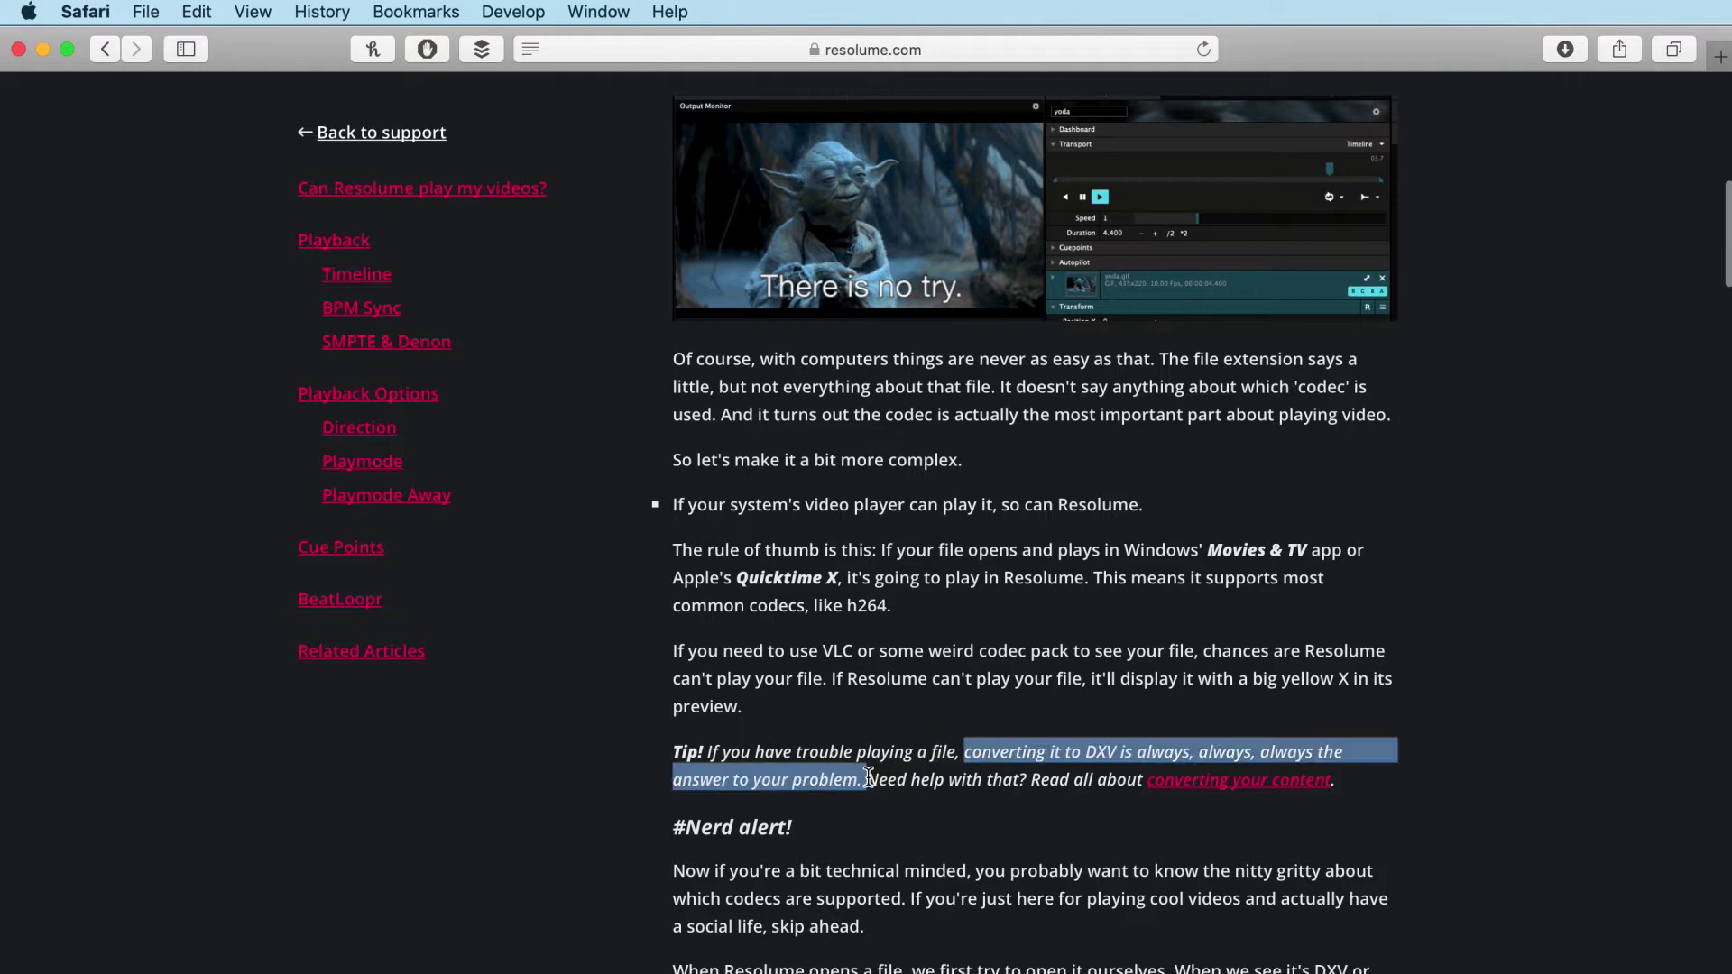
click(1037, 828)
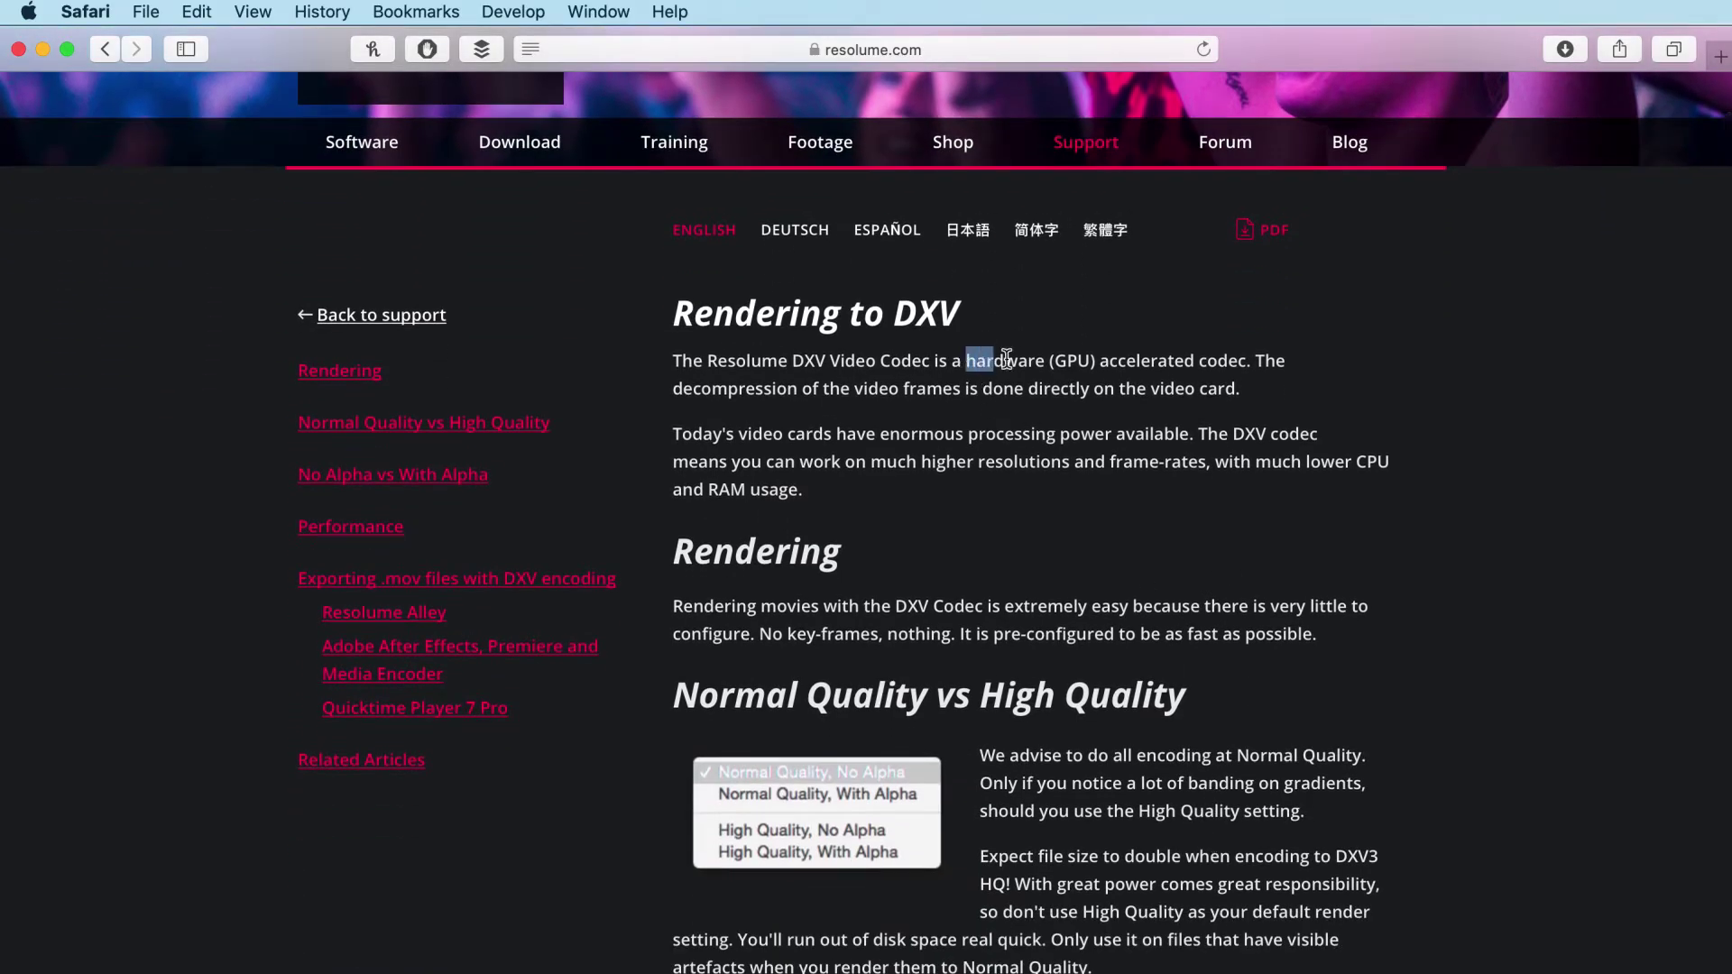
Highlight the sentence on GPU-accelerated DXV decoding, then deselect it and read further down.
drag(1253, 370, 1163, 373)
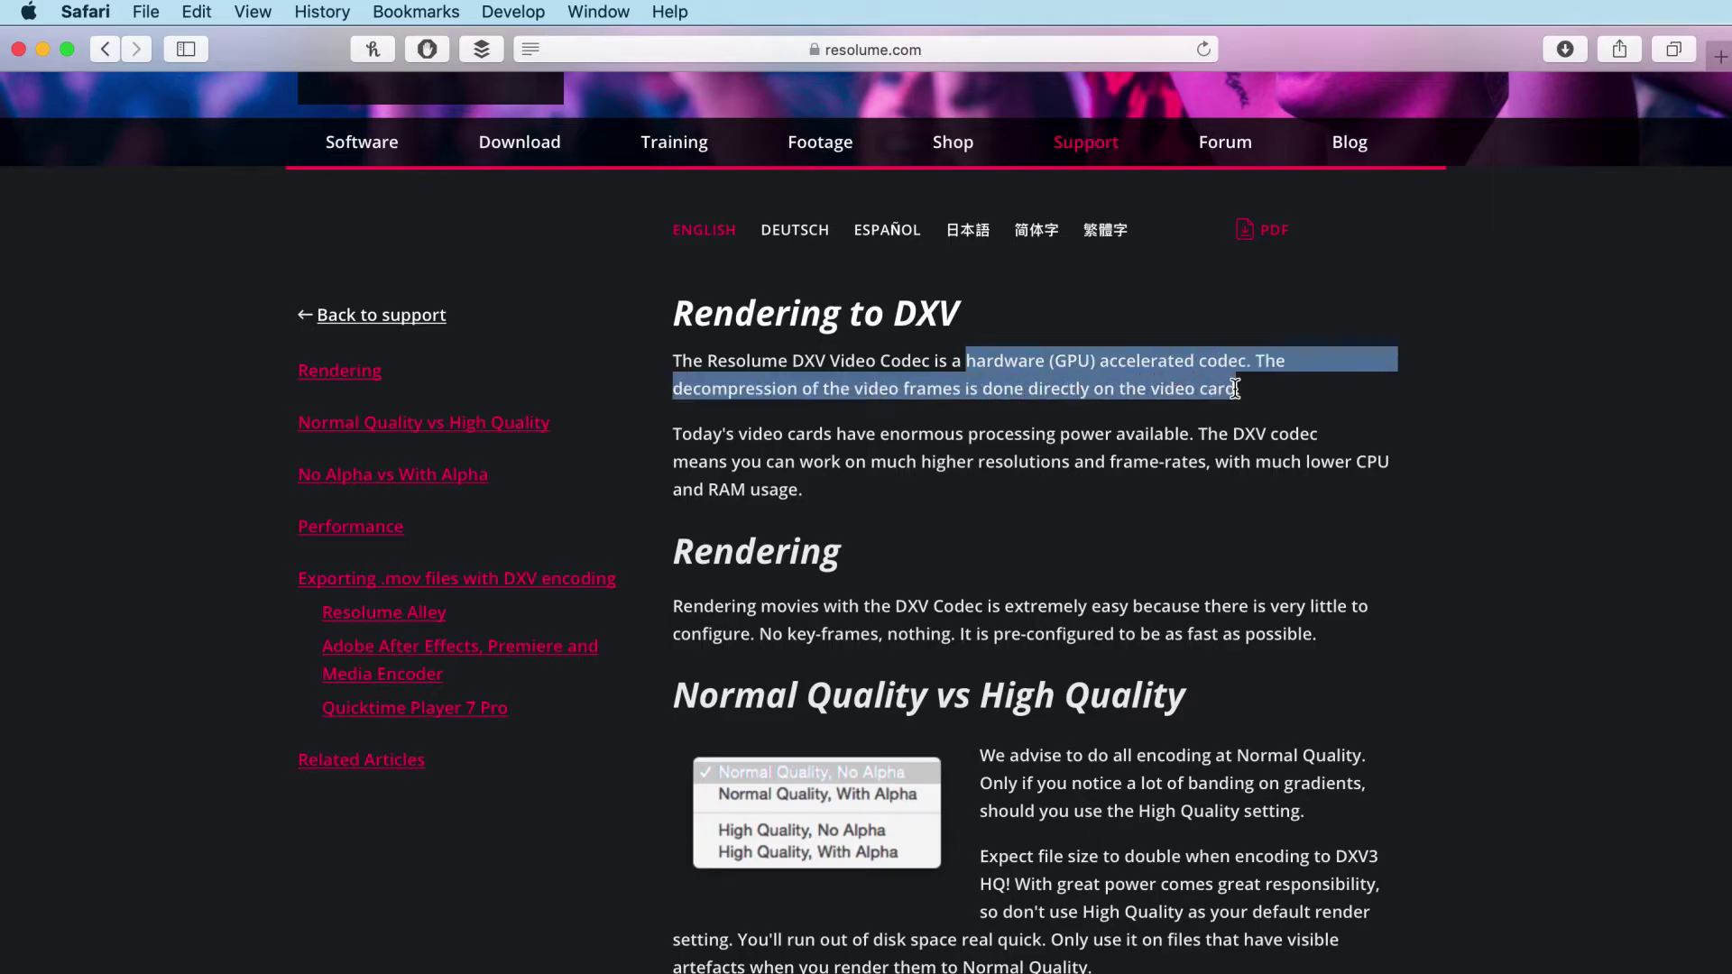
click(1323, 403)
scroll(1329, 485, down, 1)
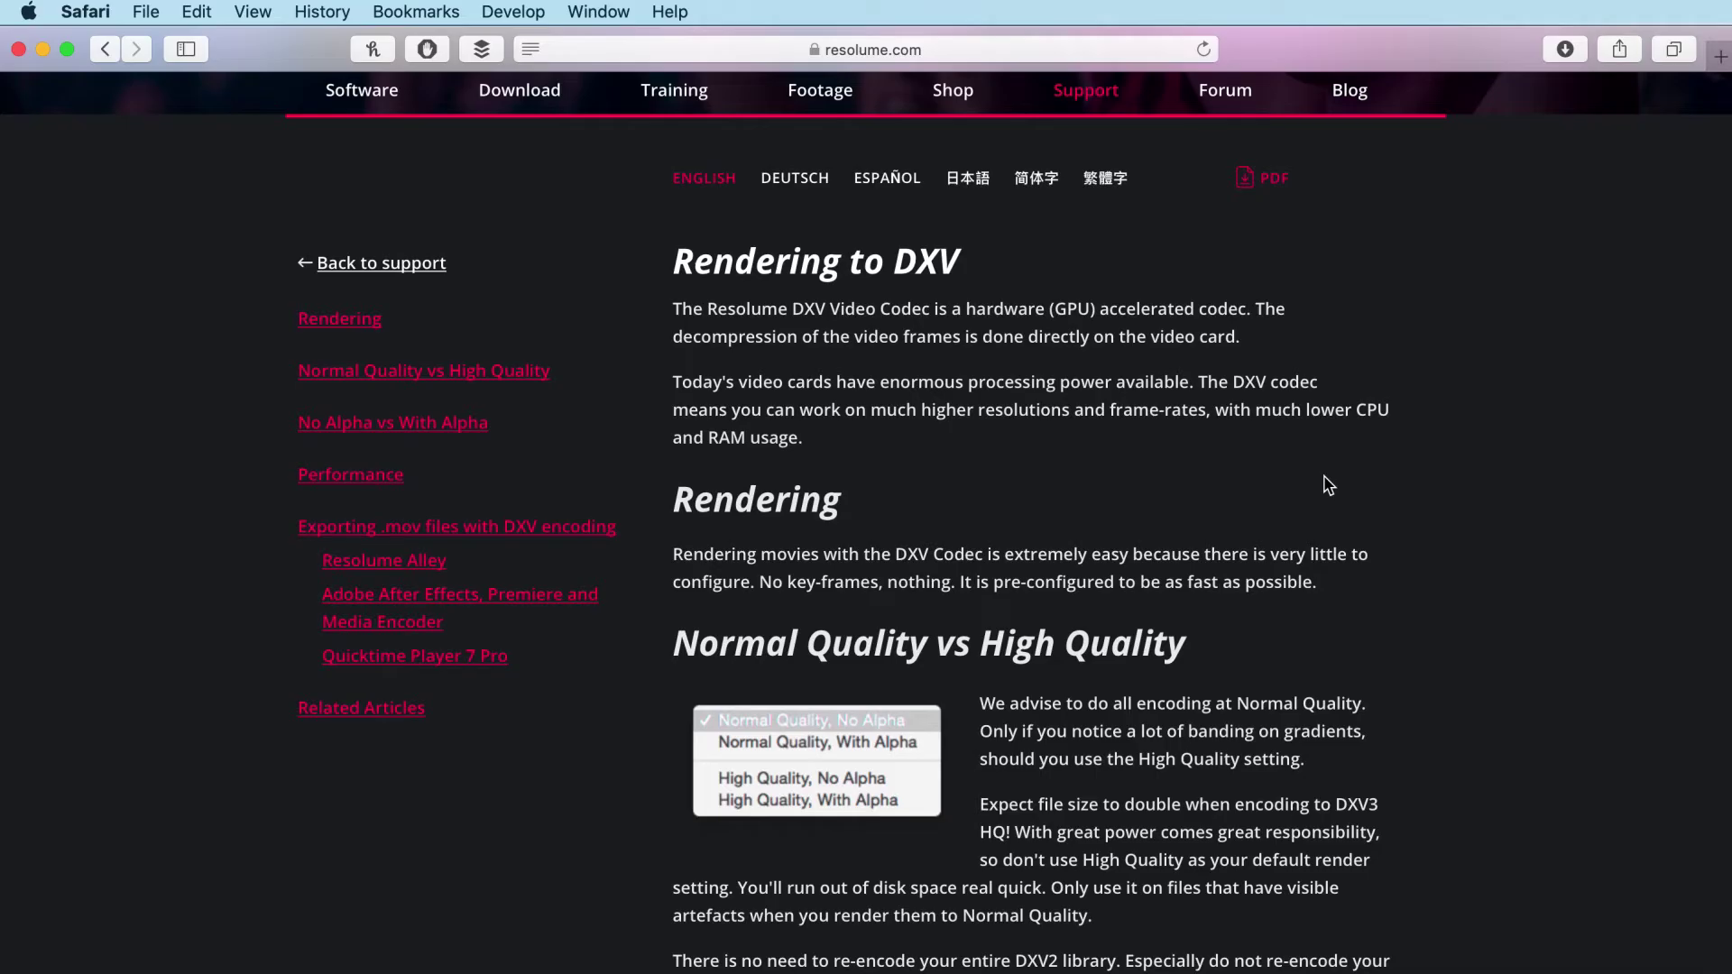
Launch Resolume Alley via Spotlight and open Tutorial Assets > Particle Cascade Loop.mp4.
key(super+space)
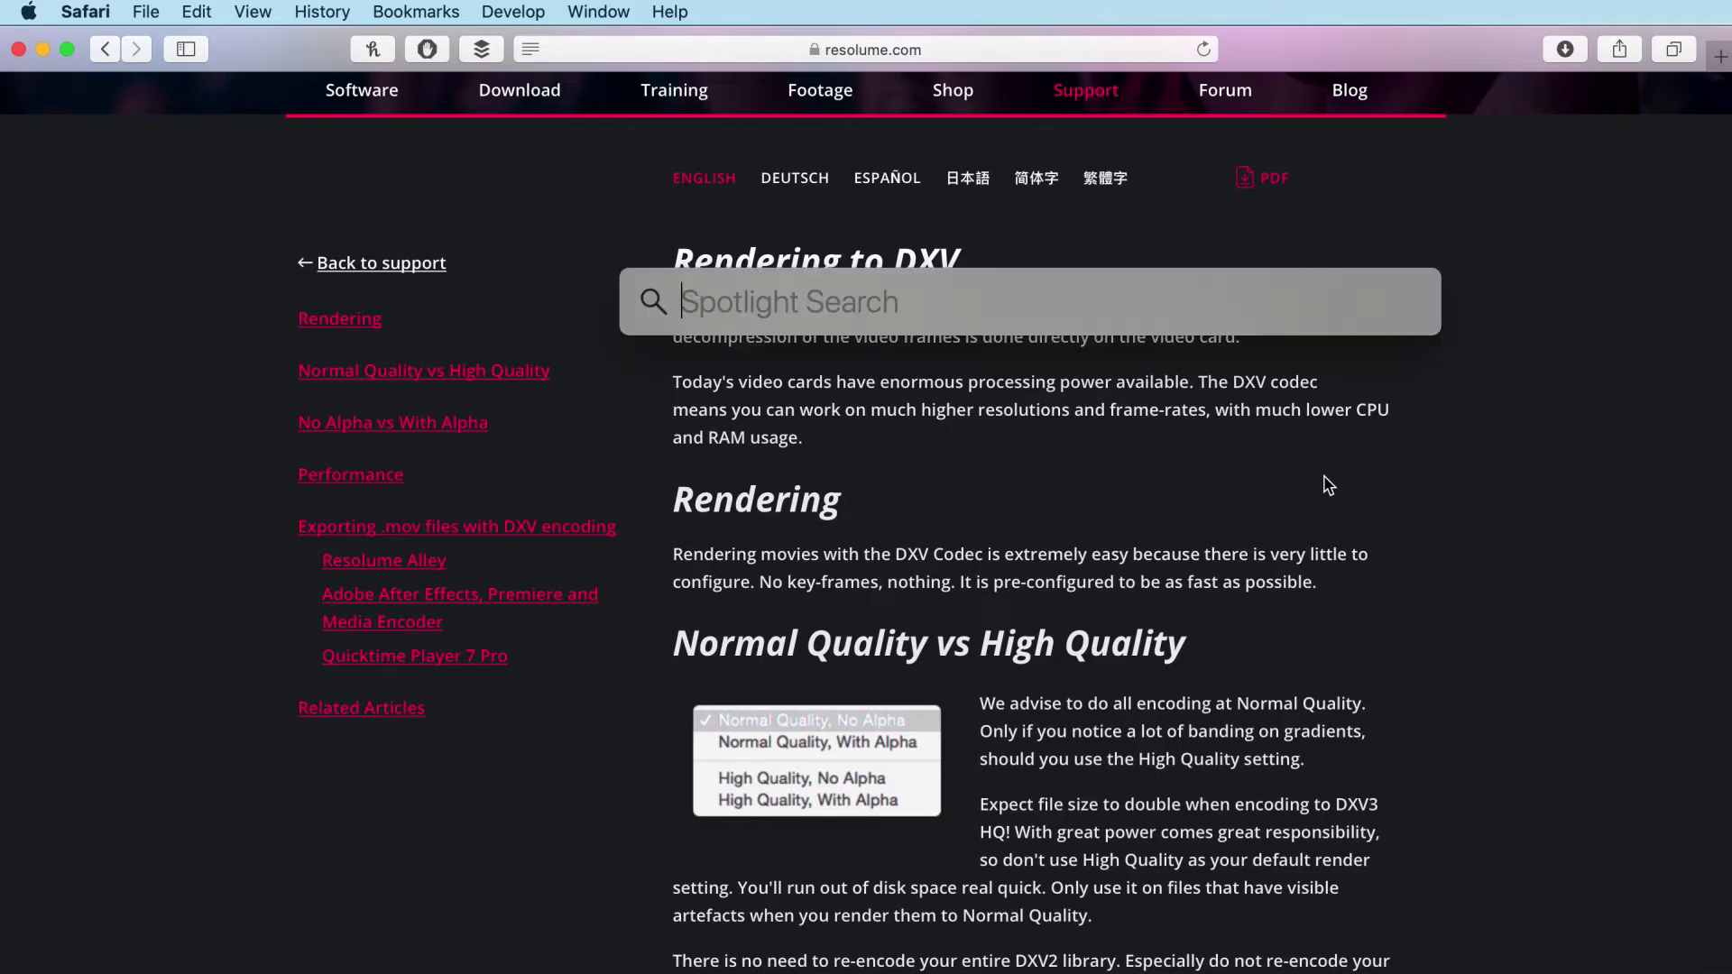
key(Return)
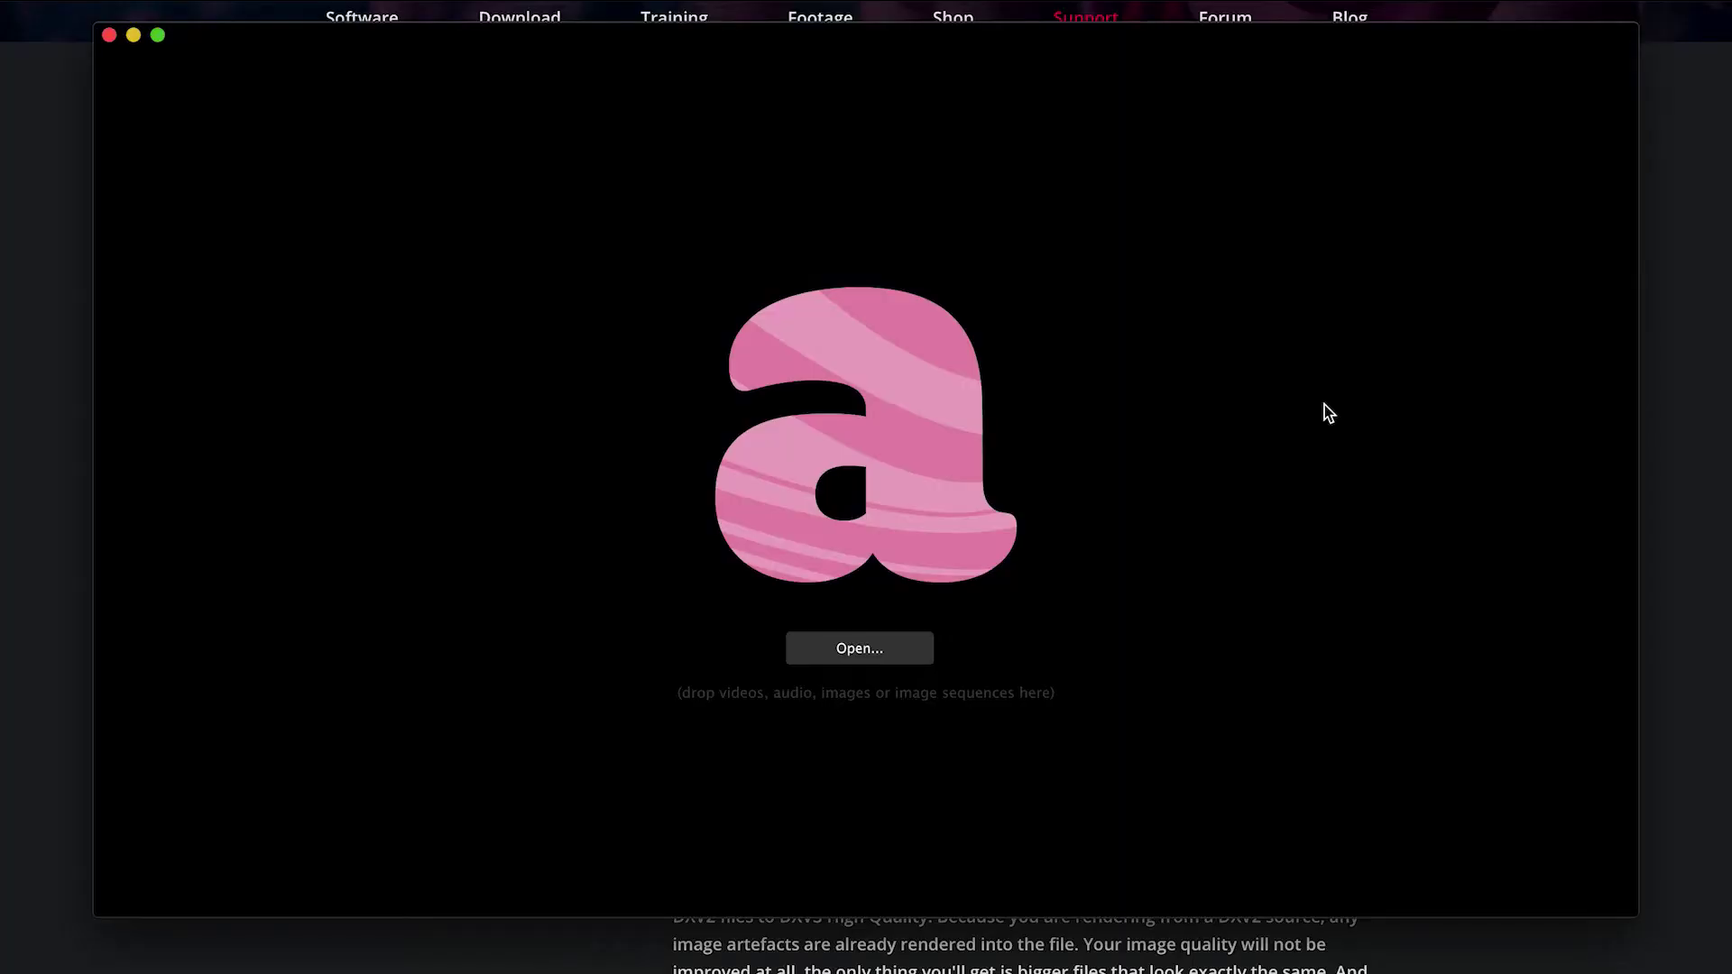
click(864, 651)
click(648, 170)
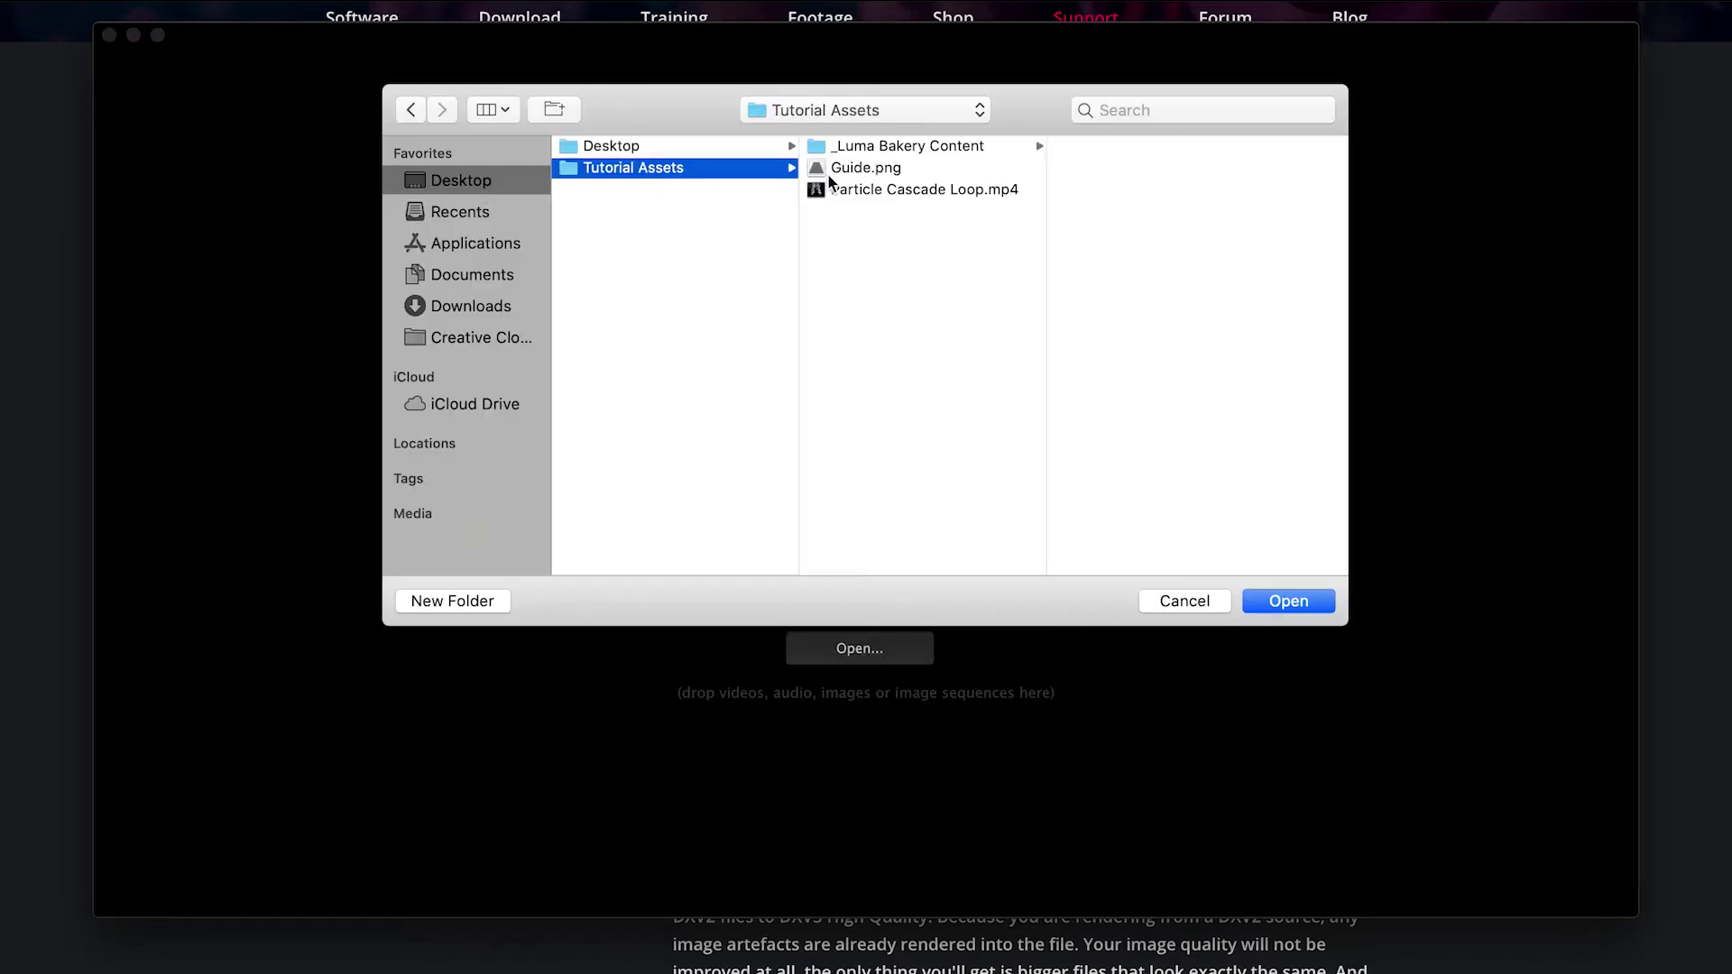
click(859, 187)
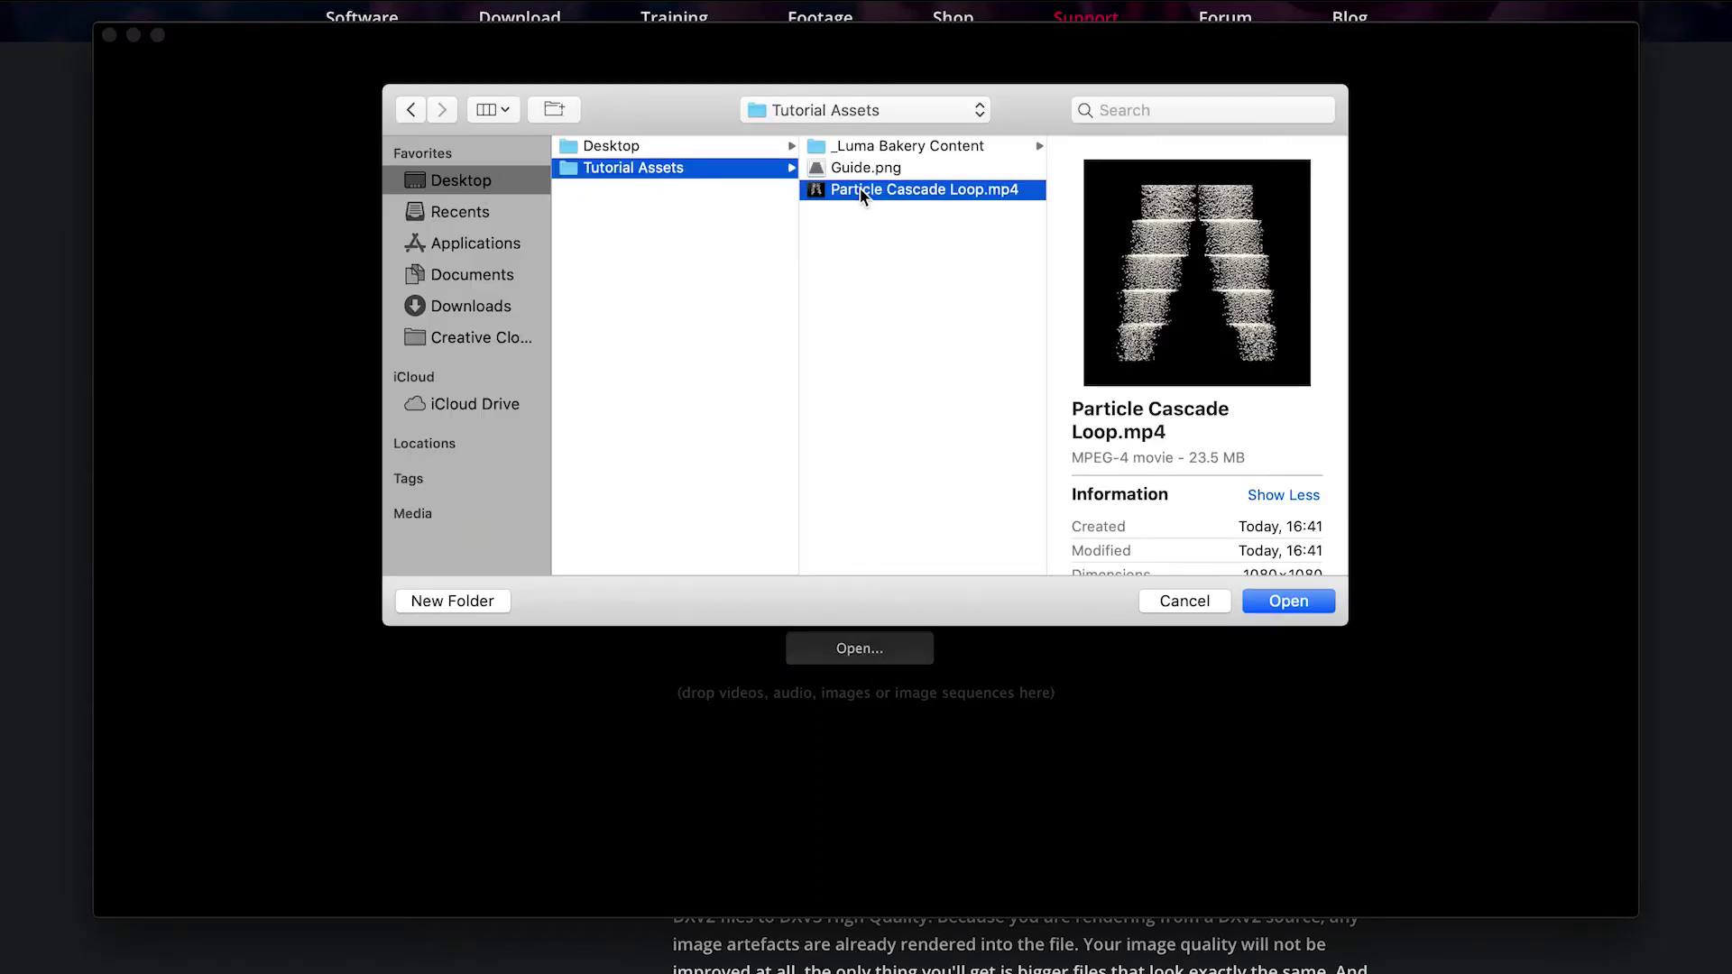
click(1275, 603)
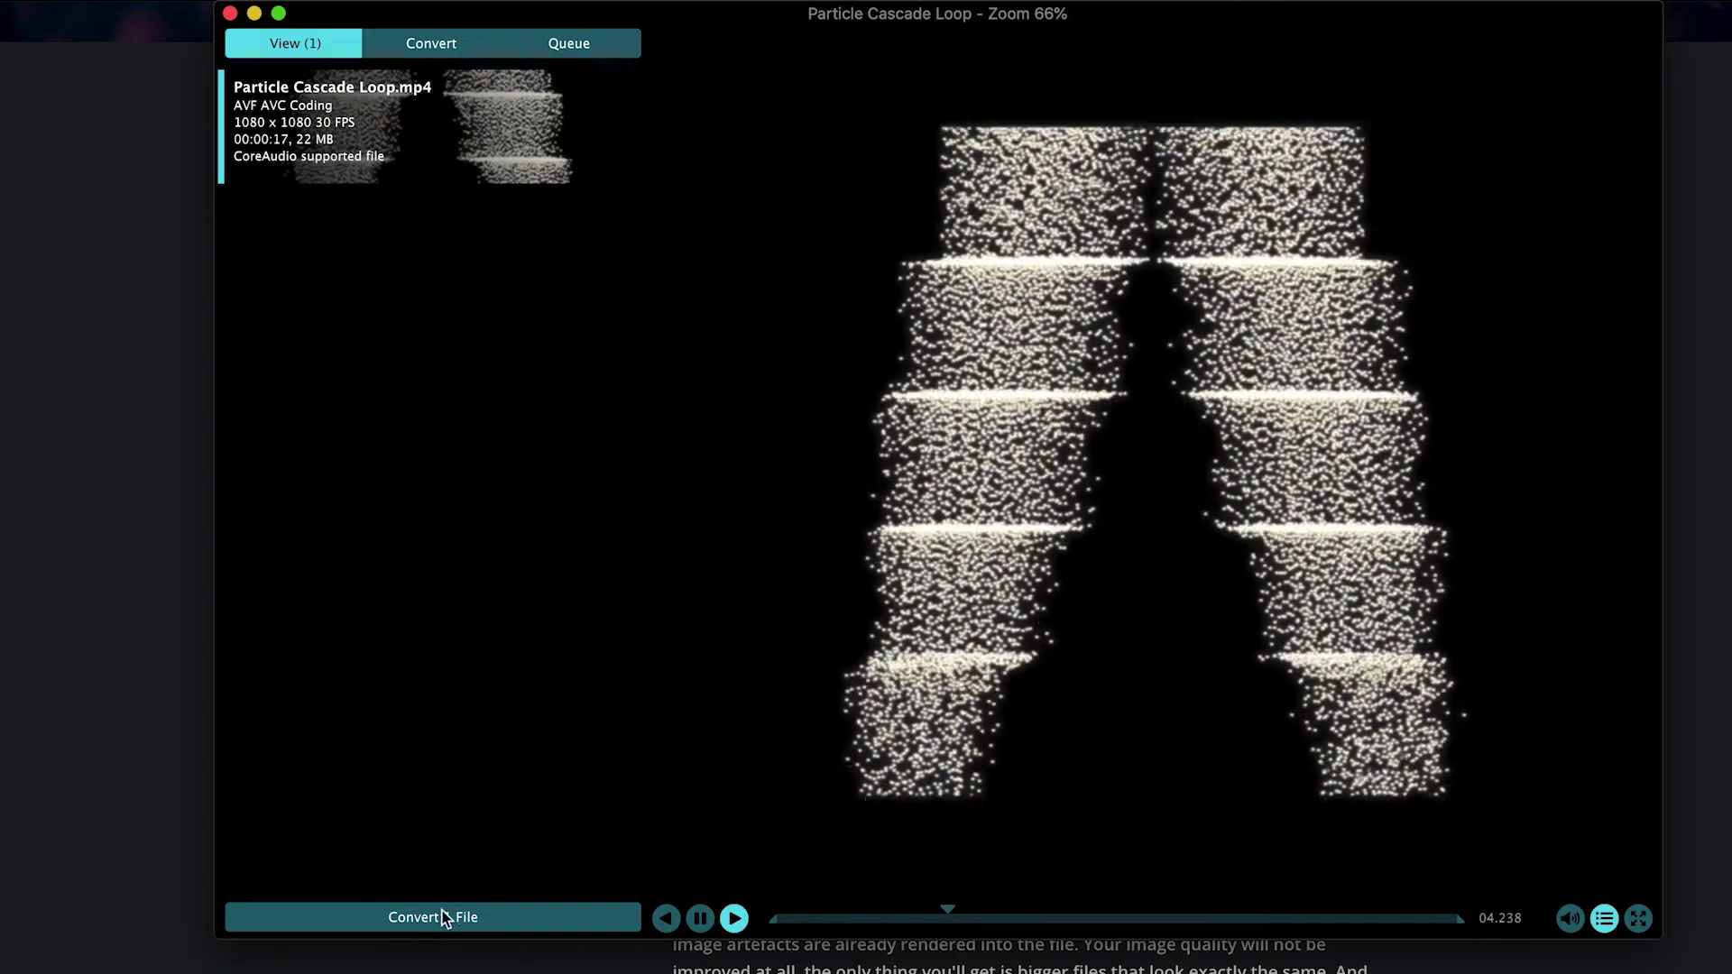
Queue the file for conversion as DXV 3 Normal Quality, No Alpha, same size as source.
click(429, 915)
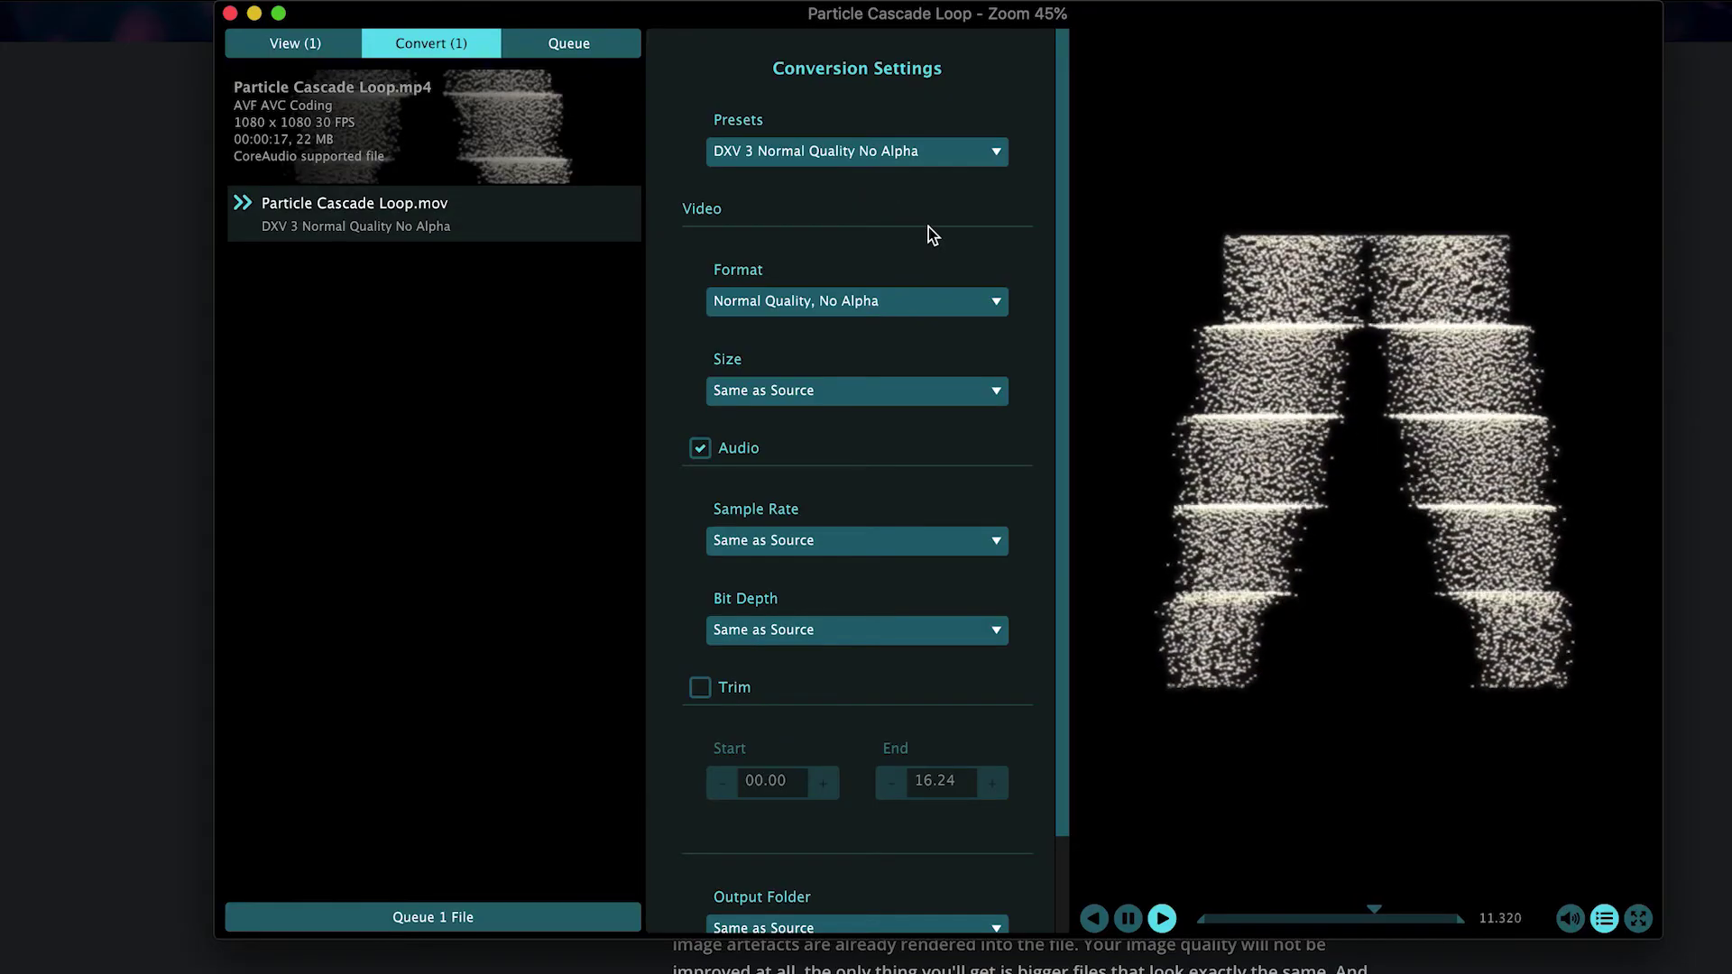
click(995, 307)
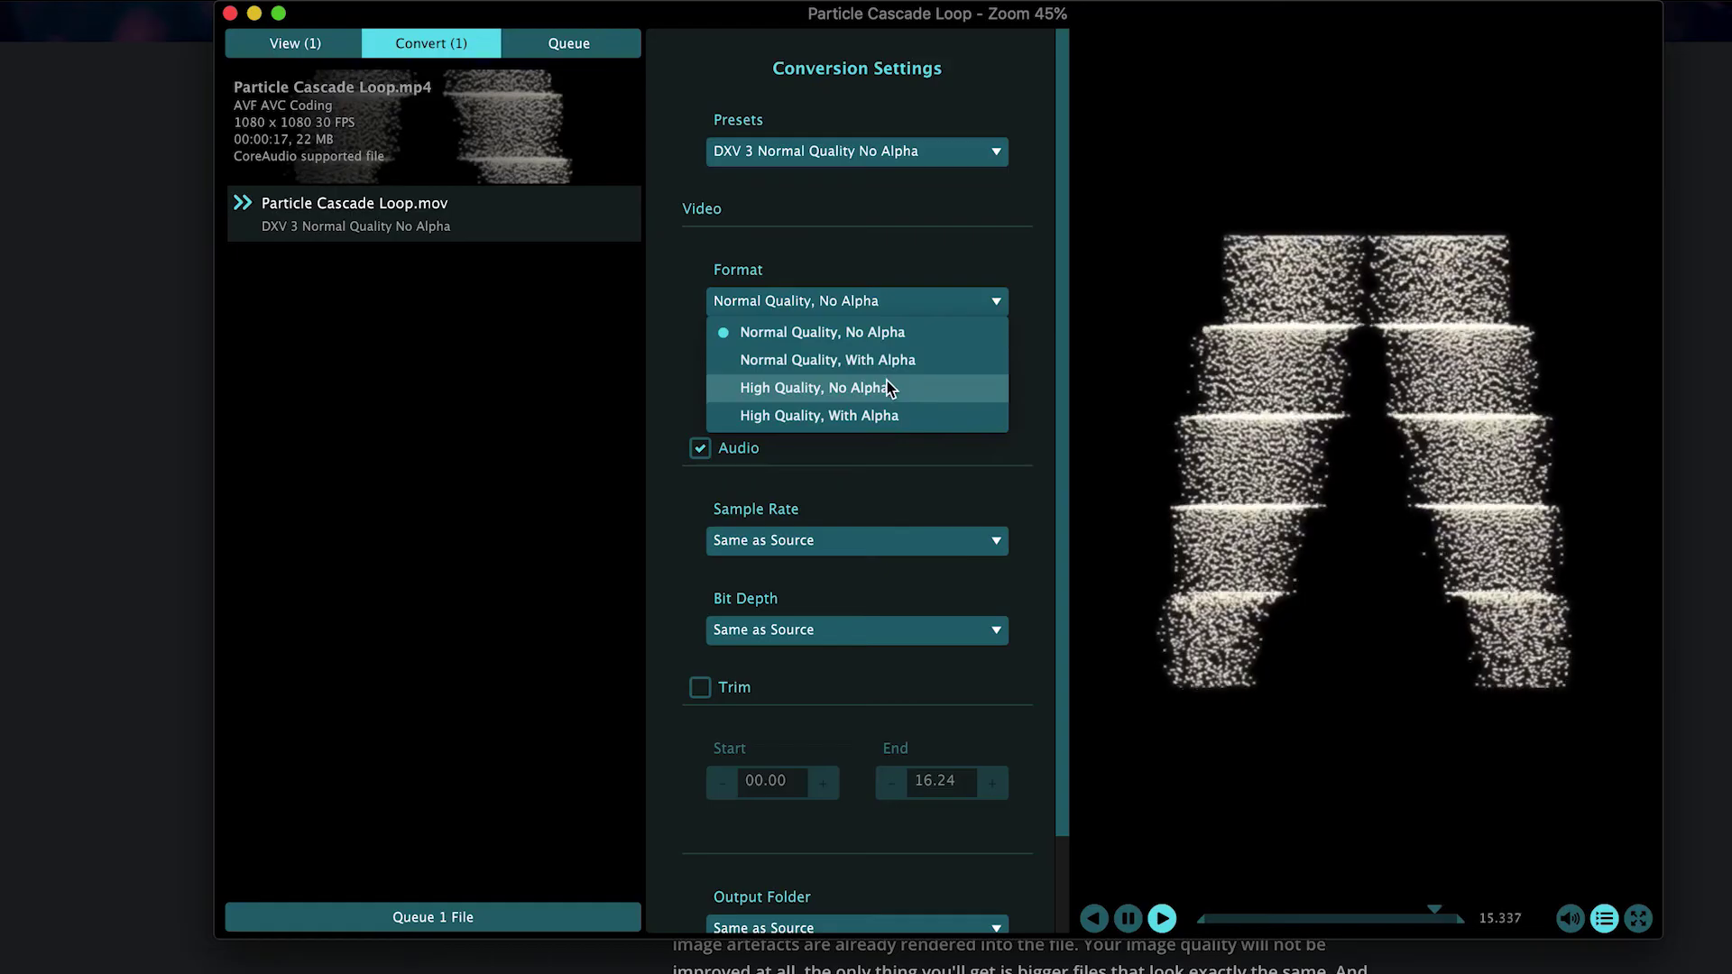
click(1028, 377)
click(998, 393)
click(1029, 392)
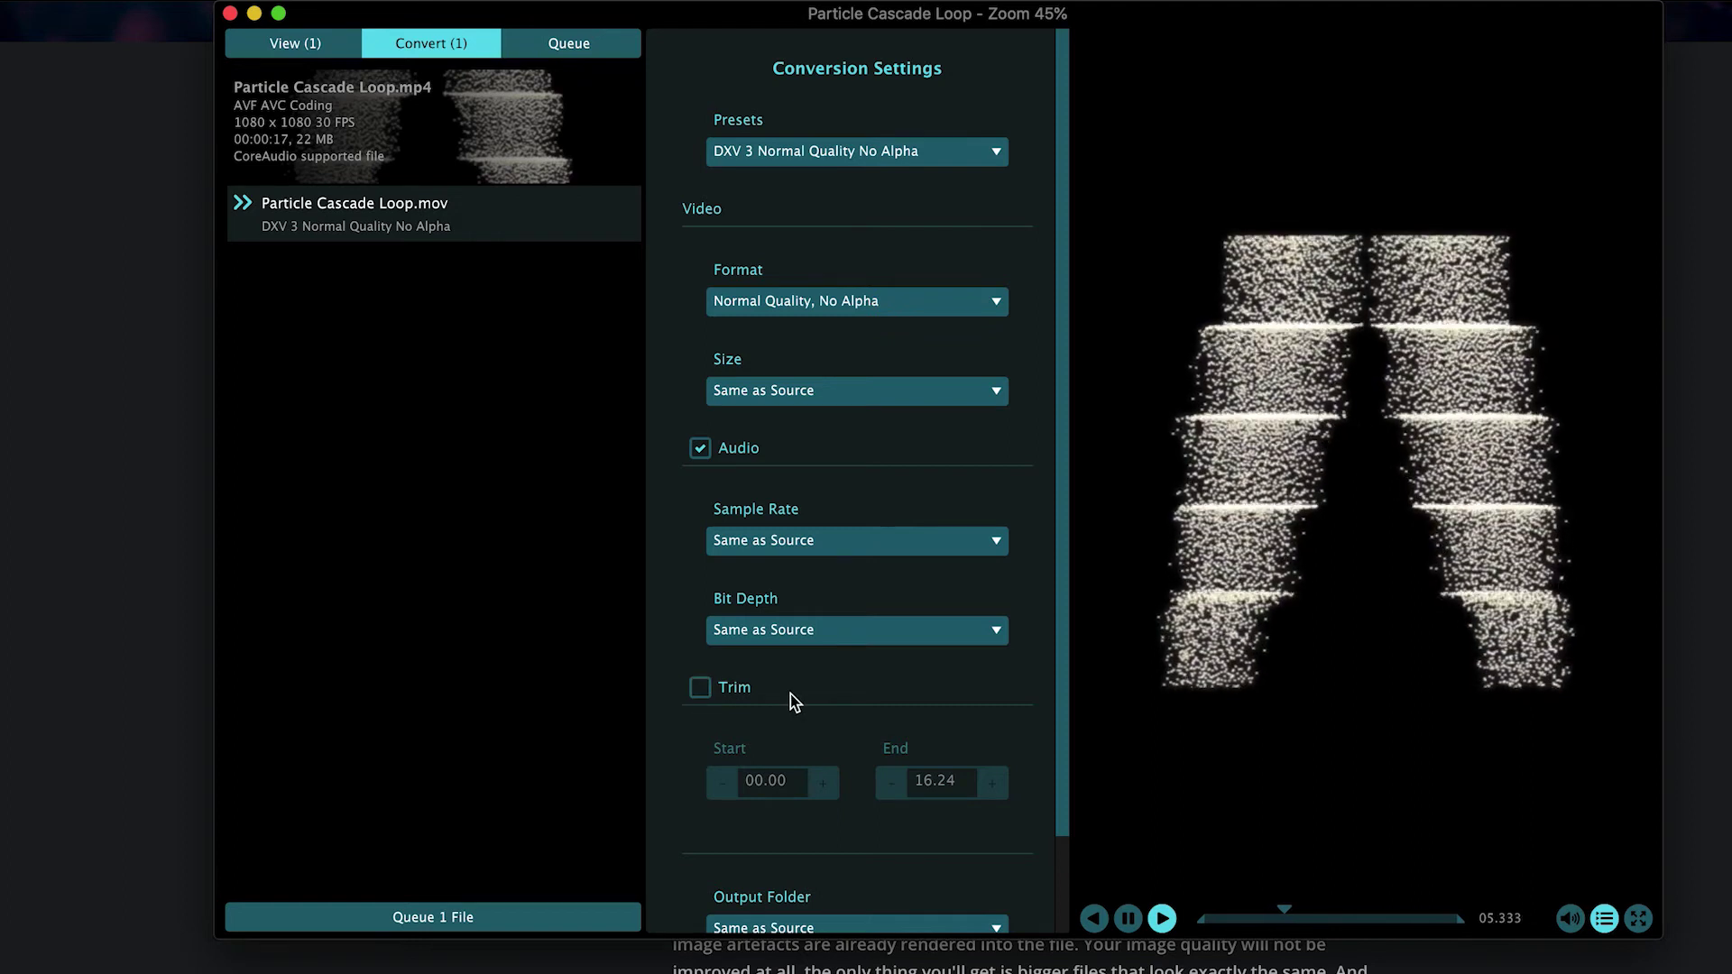
scroll(792, 694, down, 3)
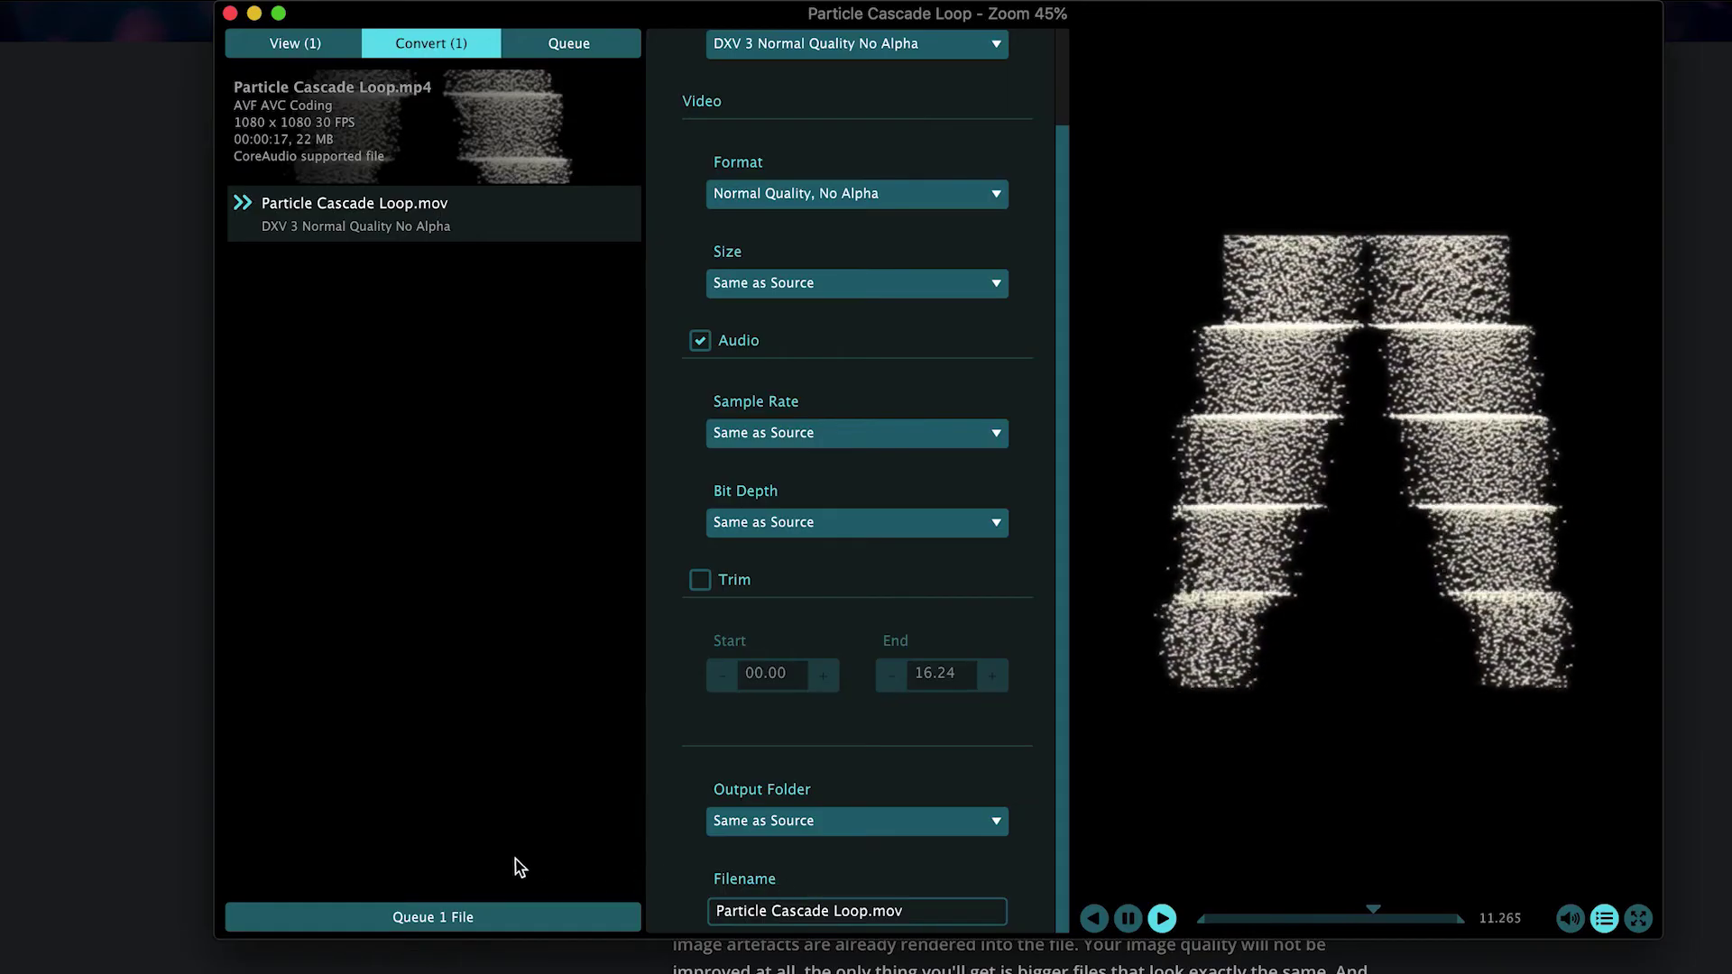
click(429, 927)
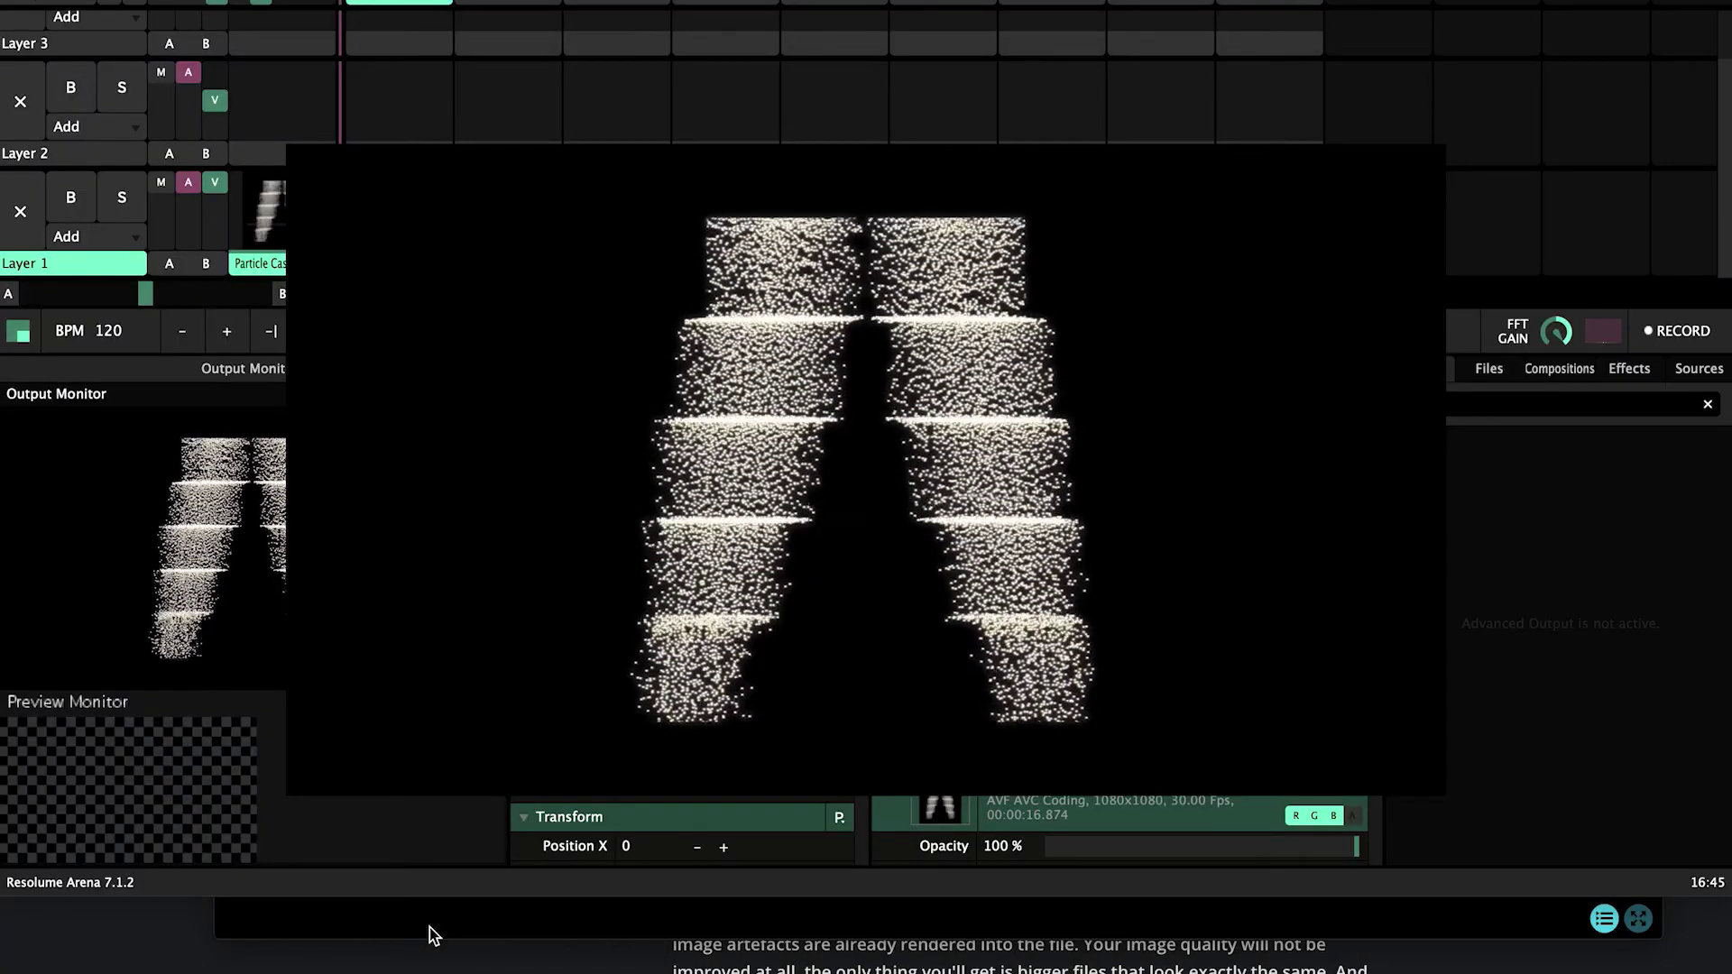
Drag Particle Cascade Loop.mov into Layer 1's third slot and show the output windowed.
key(super+Tab)
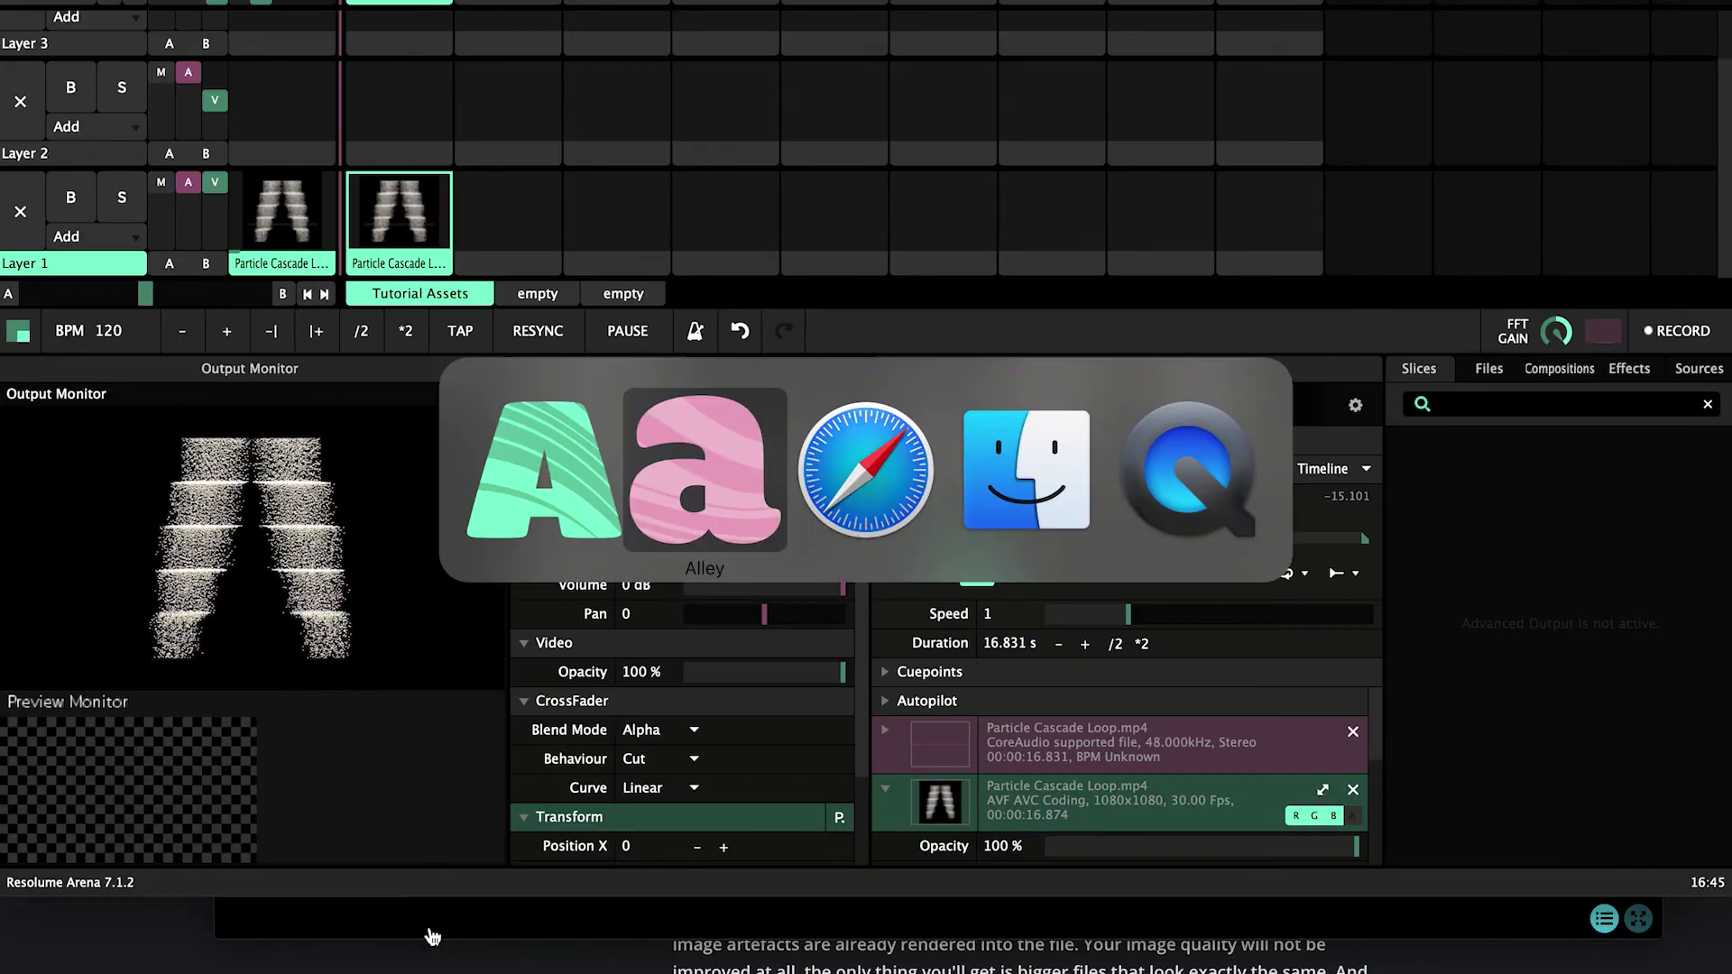
key(super+Tab)
key(super+Tab)
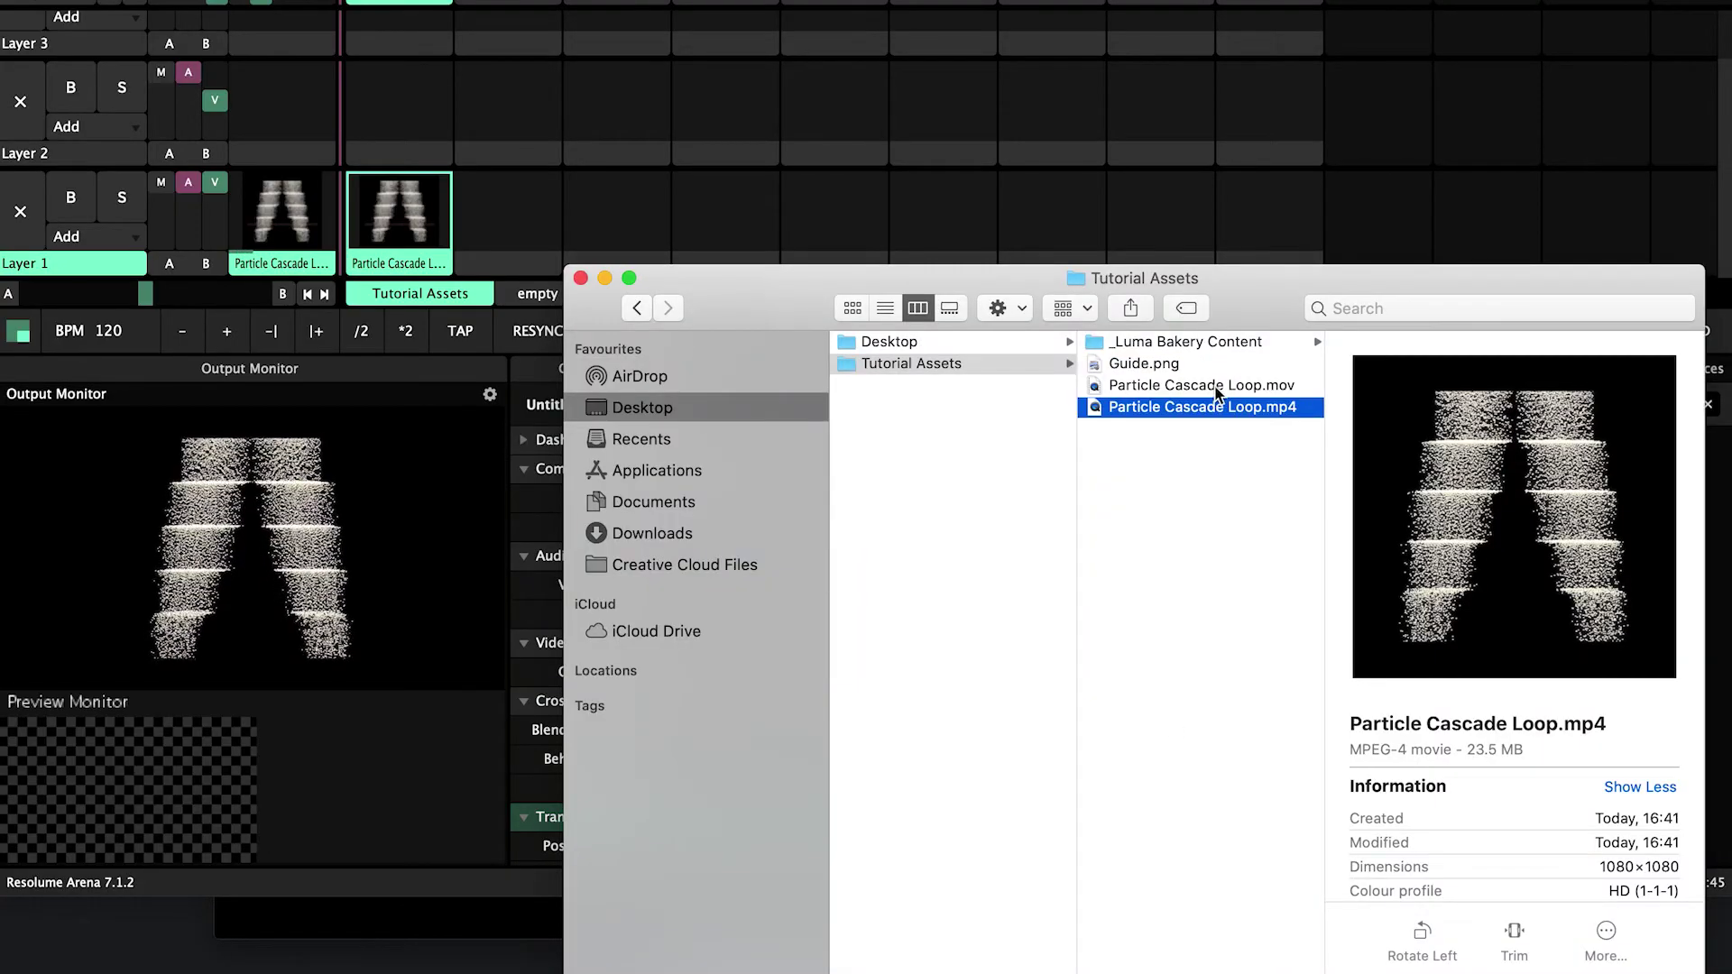
click(1218, 386)
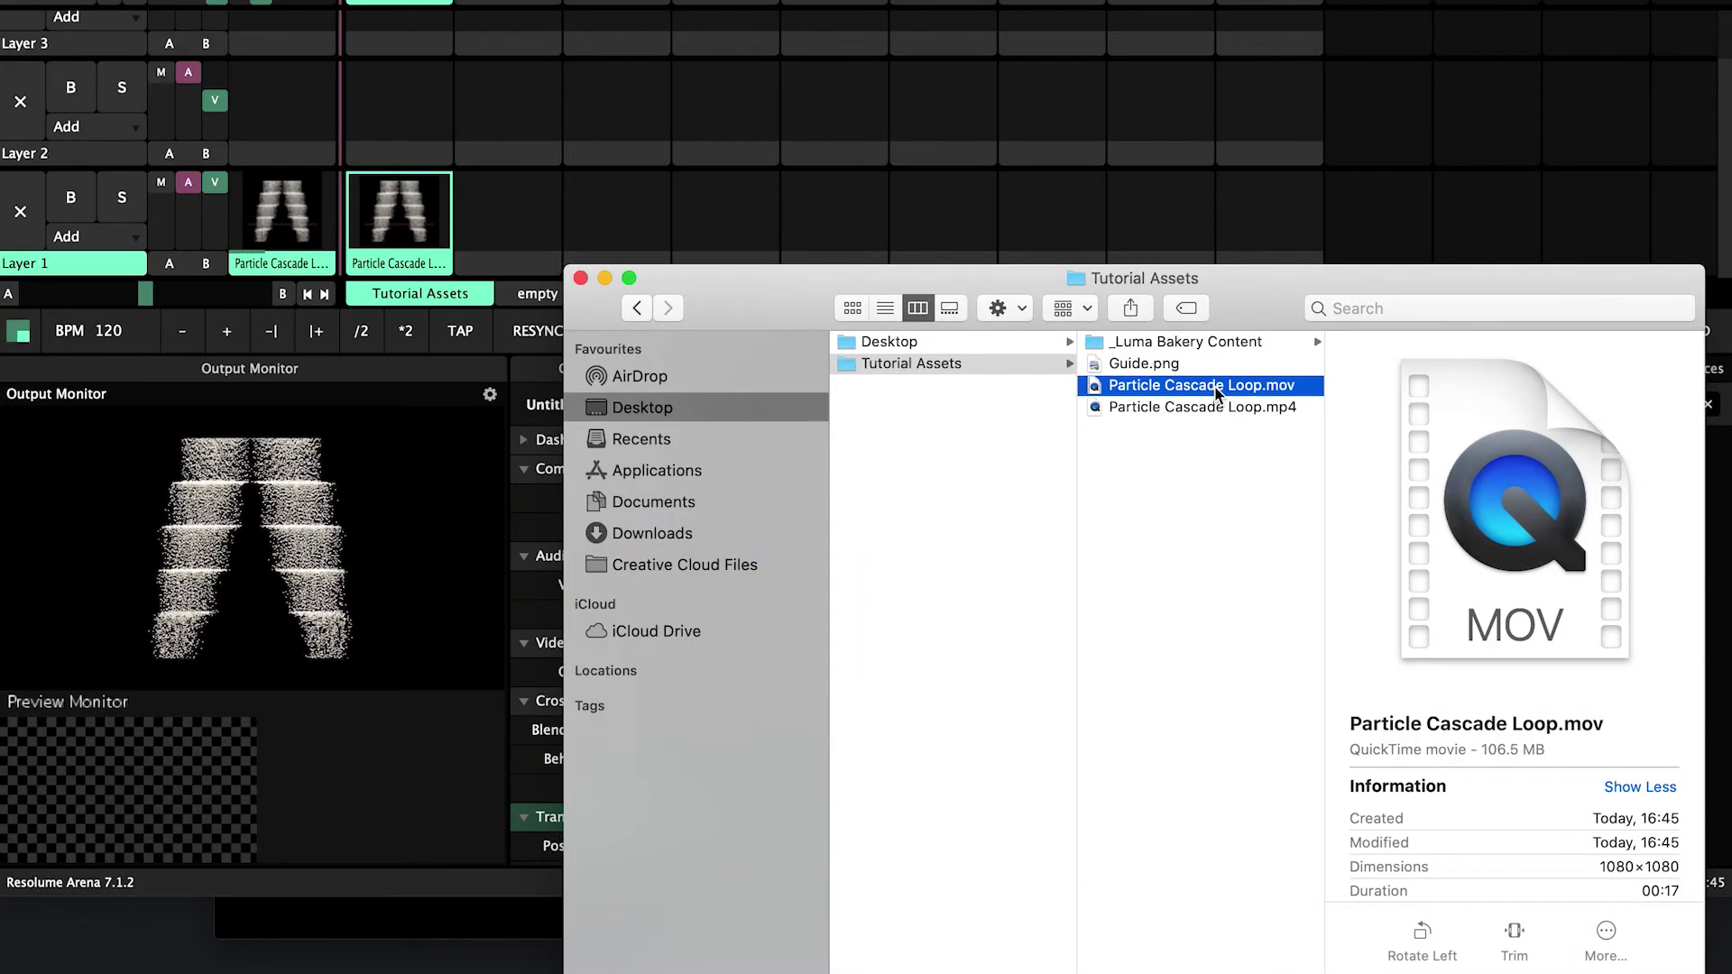
drag(1218, 386, 533, 221)
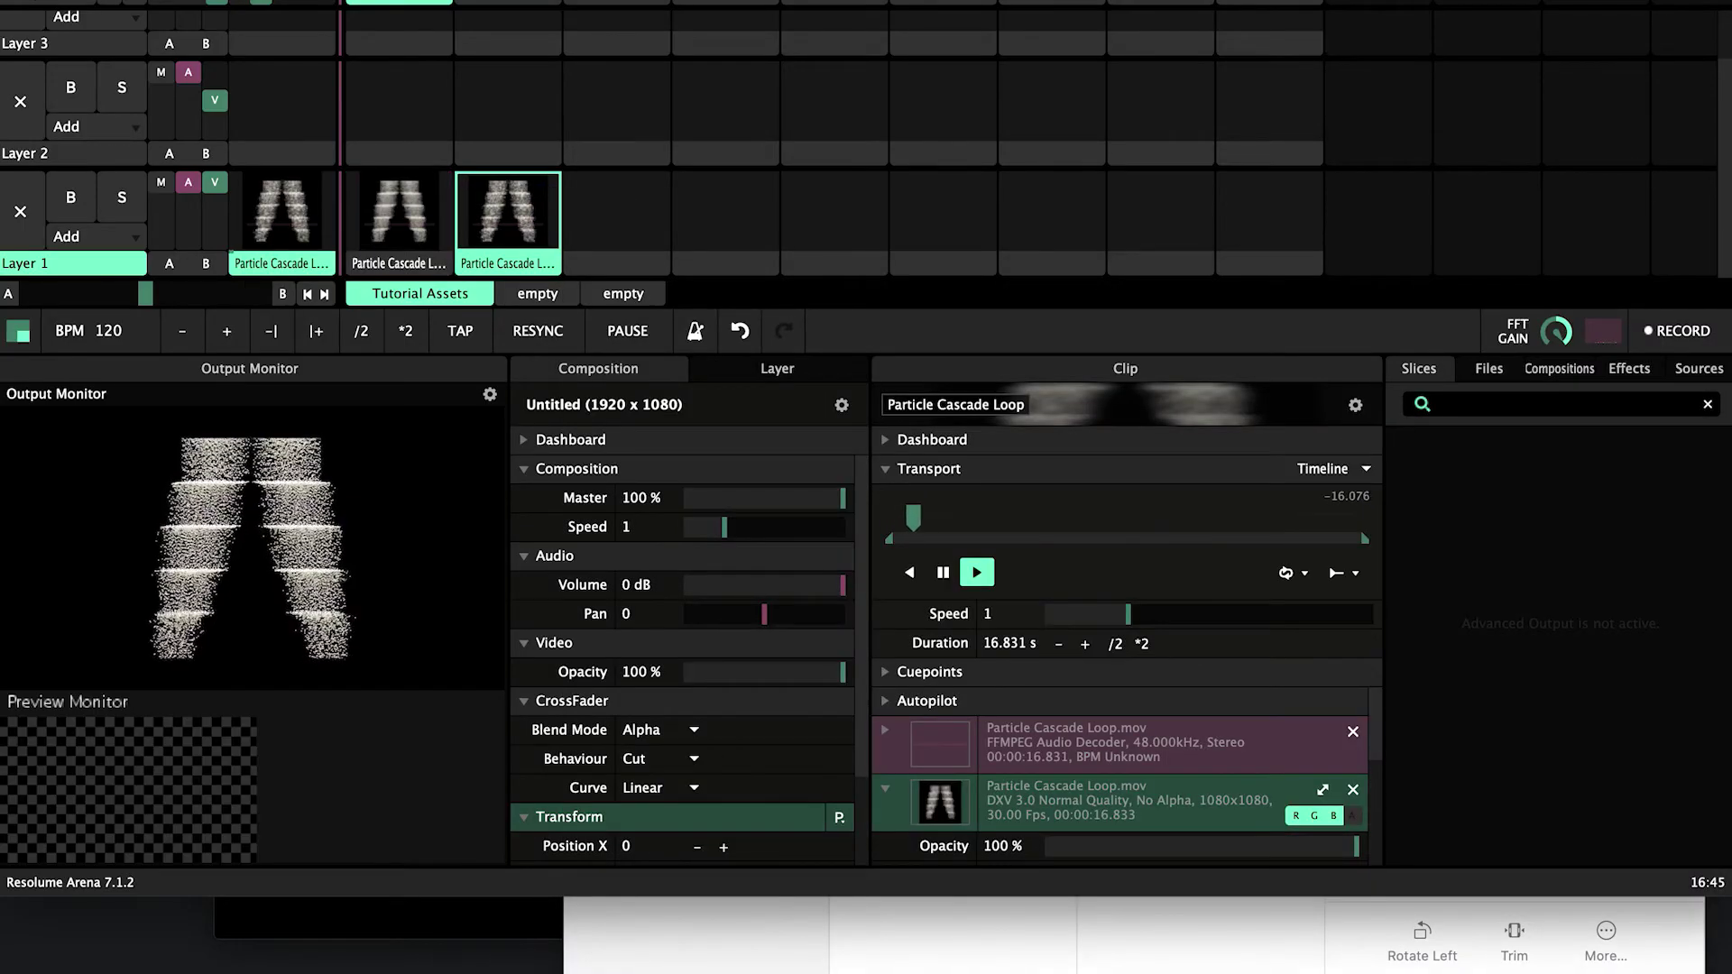
click(600, 2)
click(633, 91)
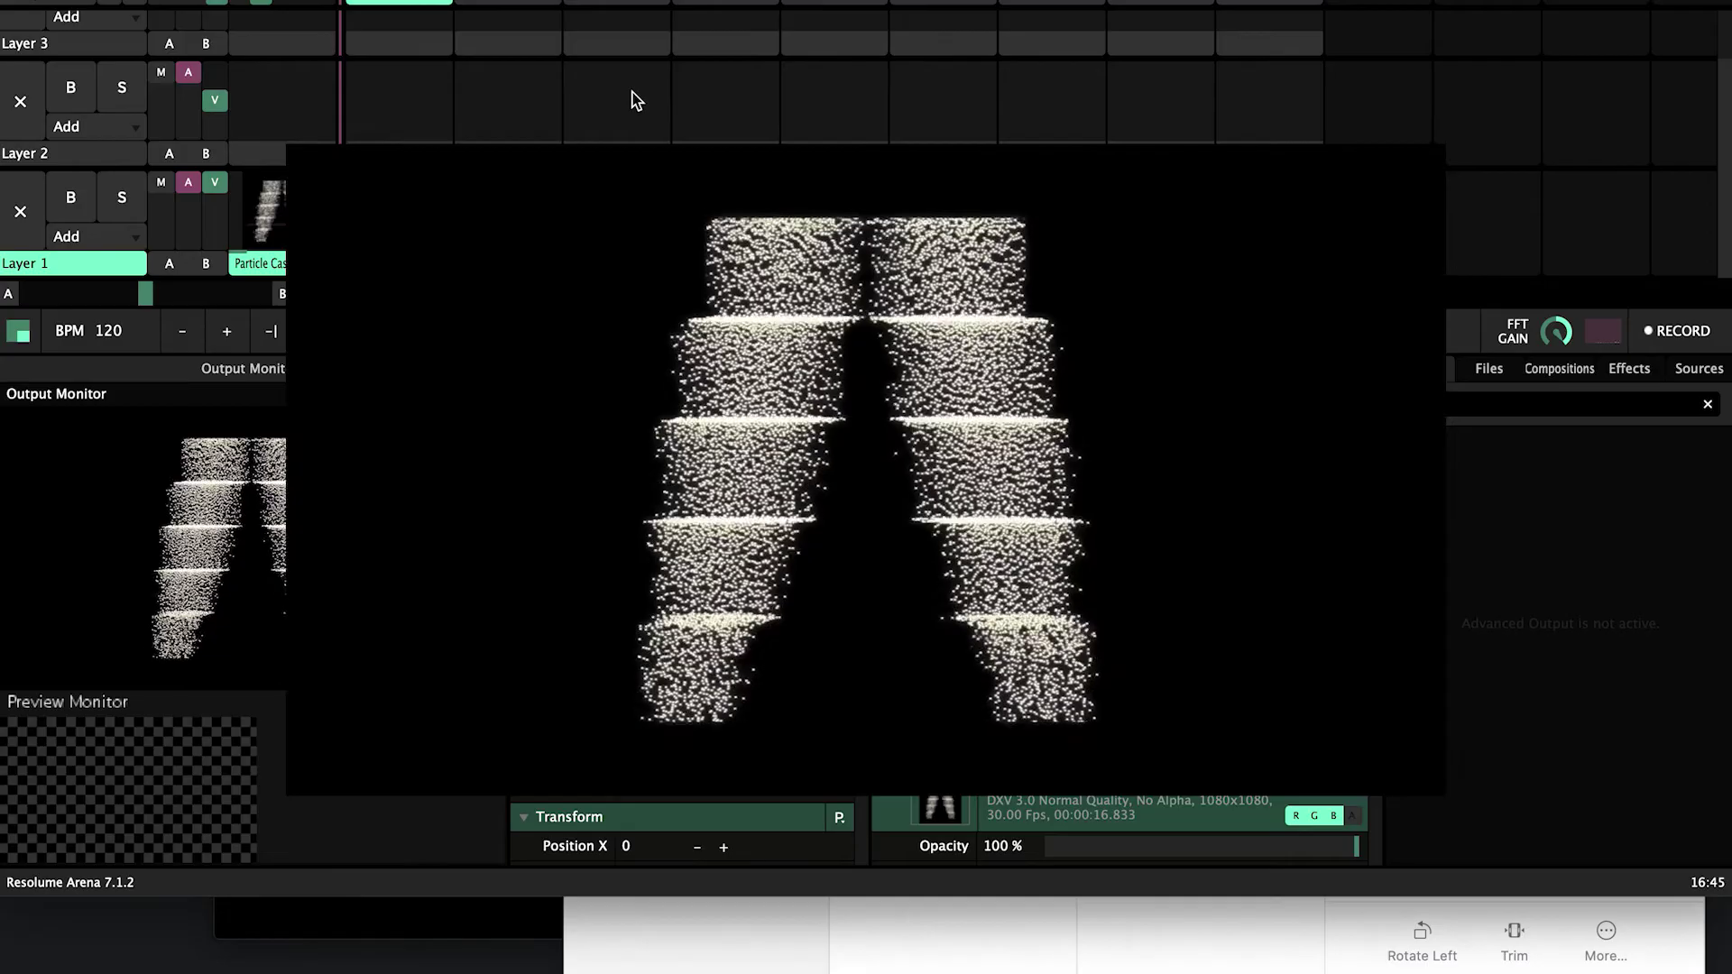